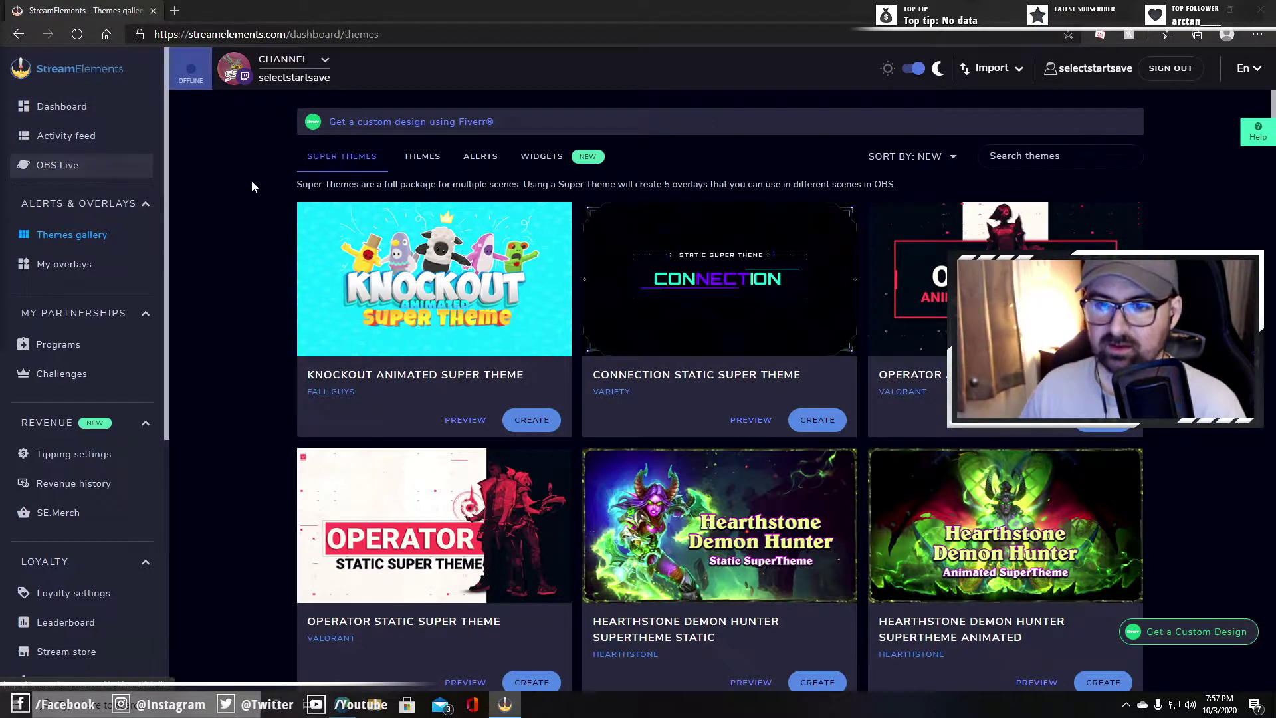
Open the OBS.Live page and read through its feature overview, add-on description and Seamless stream management section.
{"action": "left_click", "coordinate": [79, 164]}
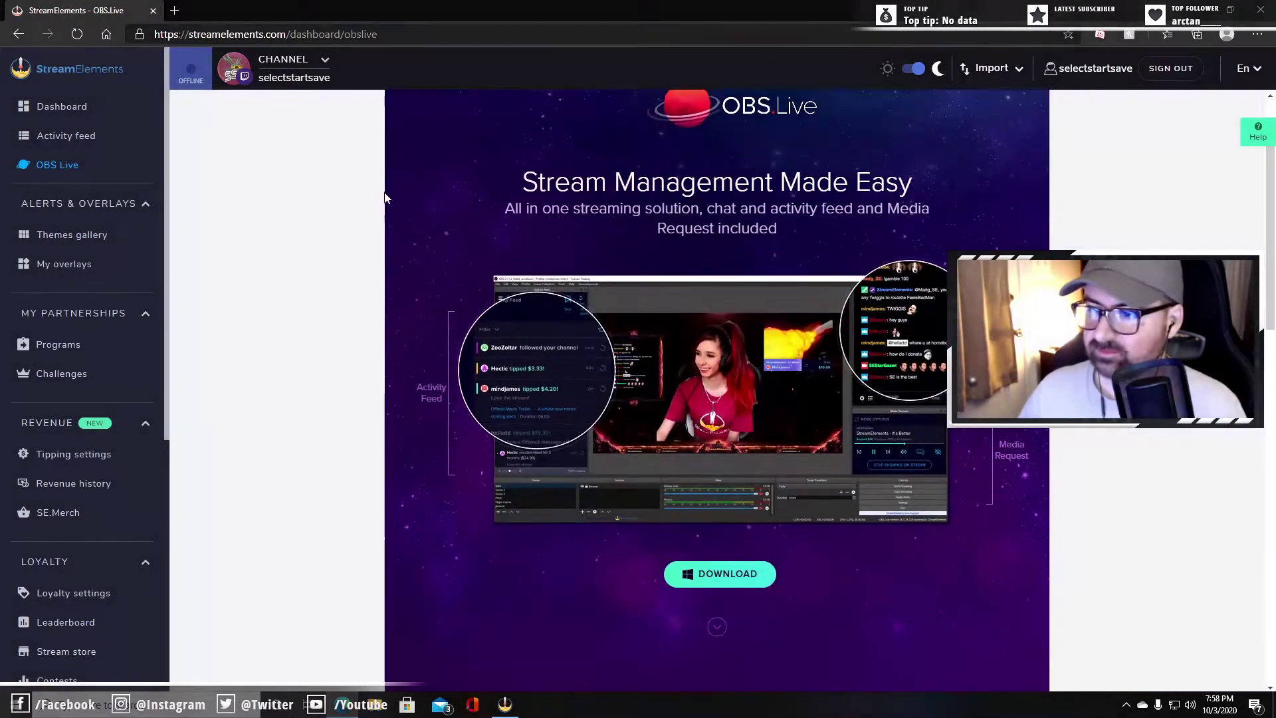
{"action": "scroll", "coordinate": [540, 189], "scroll_direction": "down", "scroll_amount": 10}
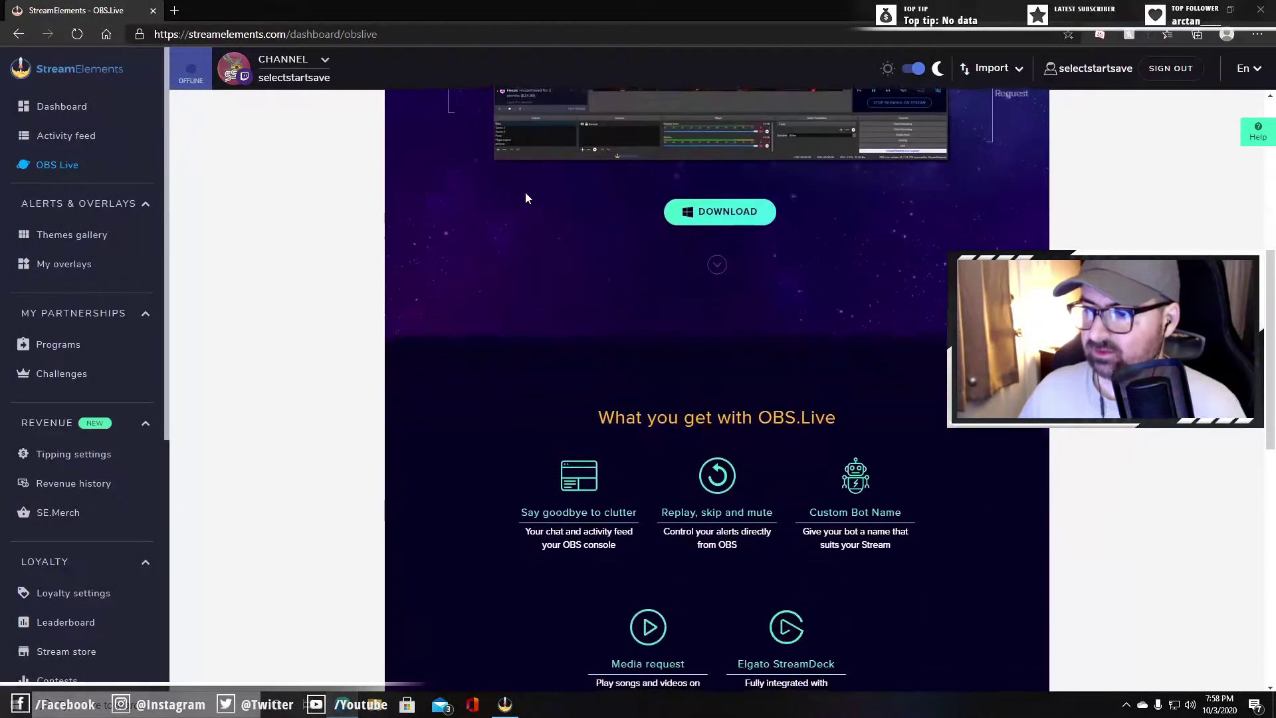
{"action": "scroll", "coordinate": [529, 210], "scroll_direction": "up", "scroll_amount": 1}
{"action": "scroll", "coordinate": [598, 240], "scroll_direction": "down", "scroll_amount": 2}
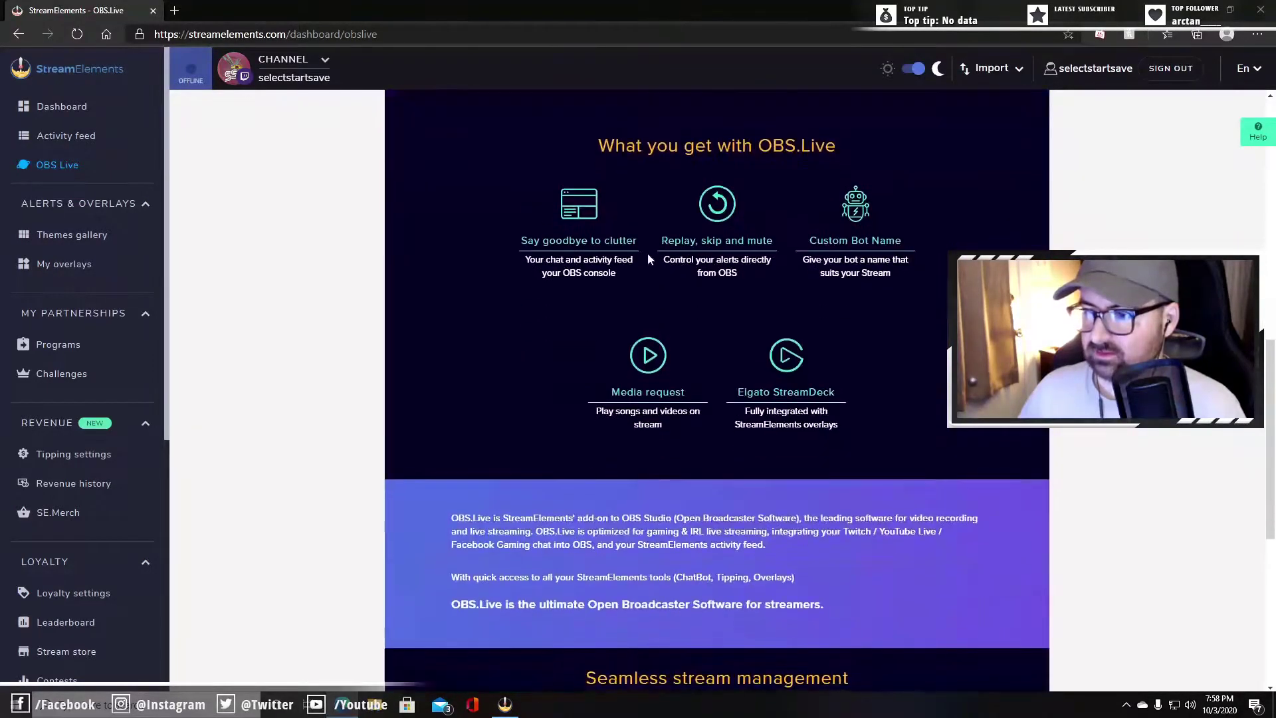
{"action": "scroll", "coordinate": [492, 225], "scroll_direction": "up", "scroll_amount": 10}
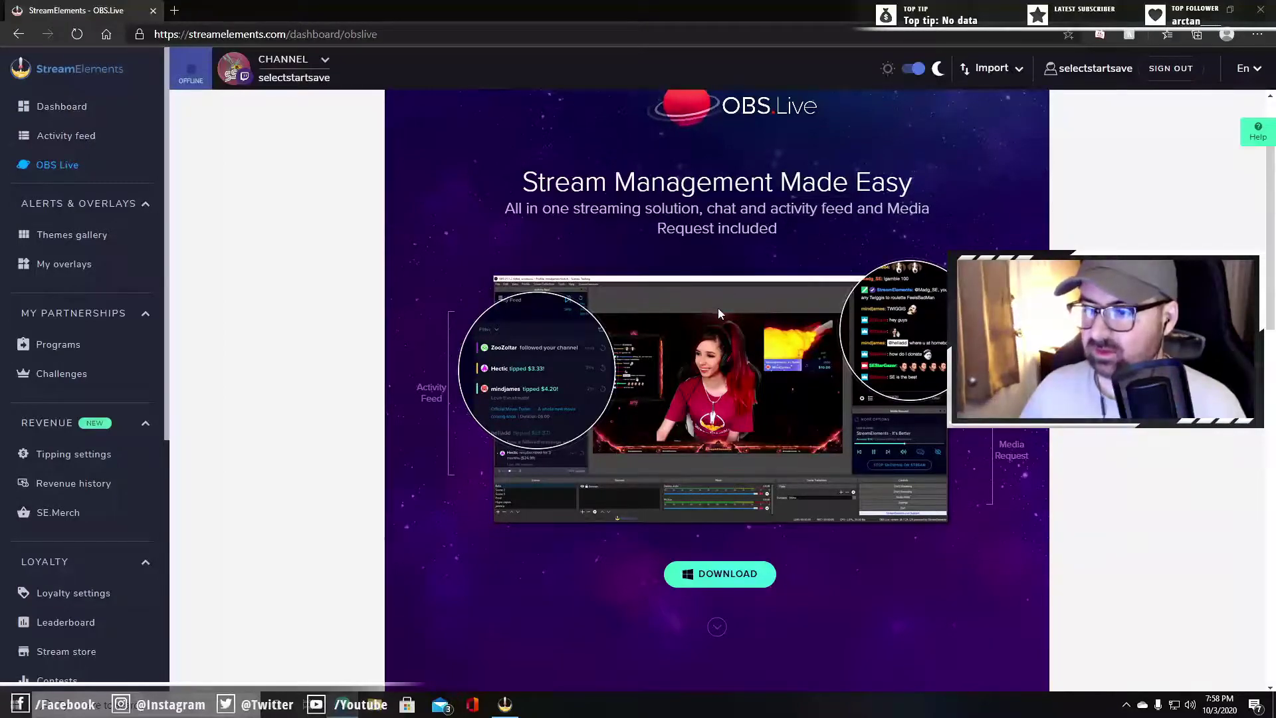
{"action": "scroll", "coordinate": [718, 308], "scroll_direction": "down", "scroll_amount": 3}
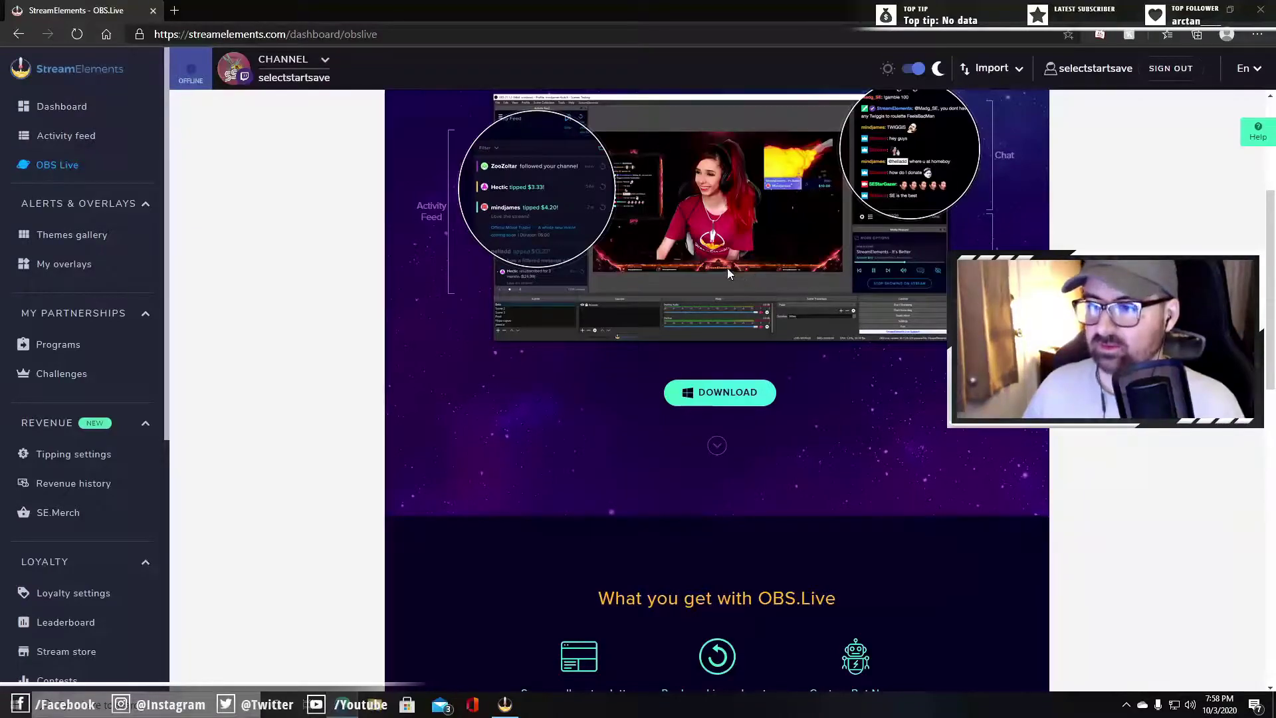
{"action": "scroll", "coordinate": [719, 264], "scroll_direction": "up", "scroll_amount": 4}
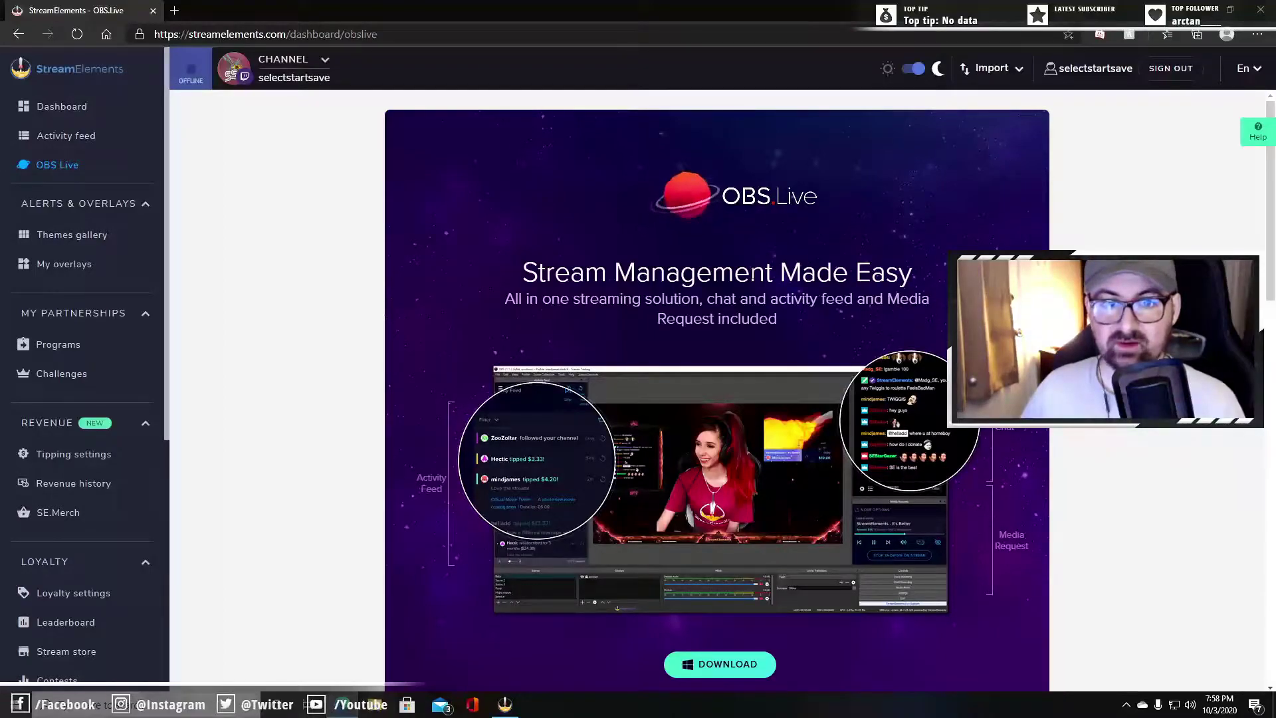
{"action": "scroll", "coordinate": [742, 276], "scroll_direction": "down", "scroll_amount": 15}
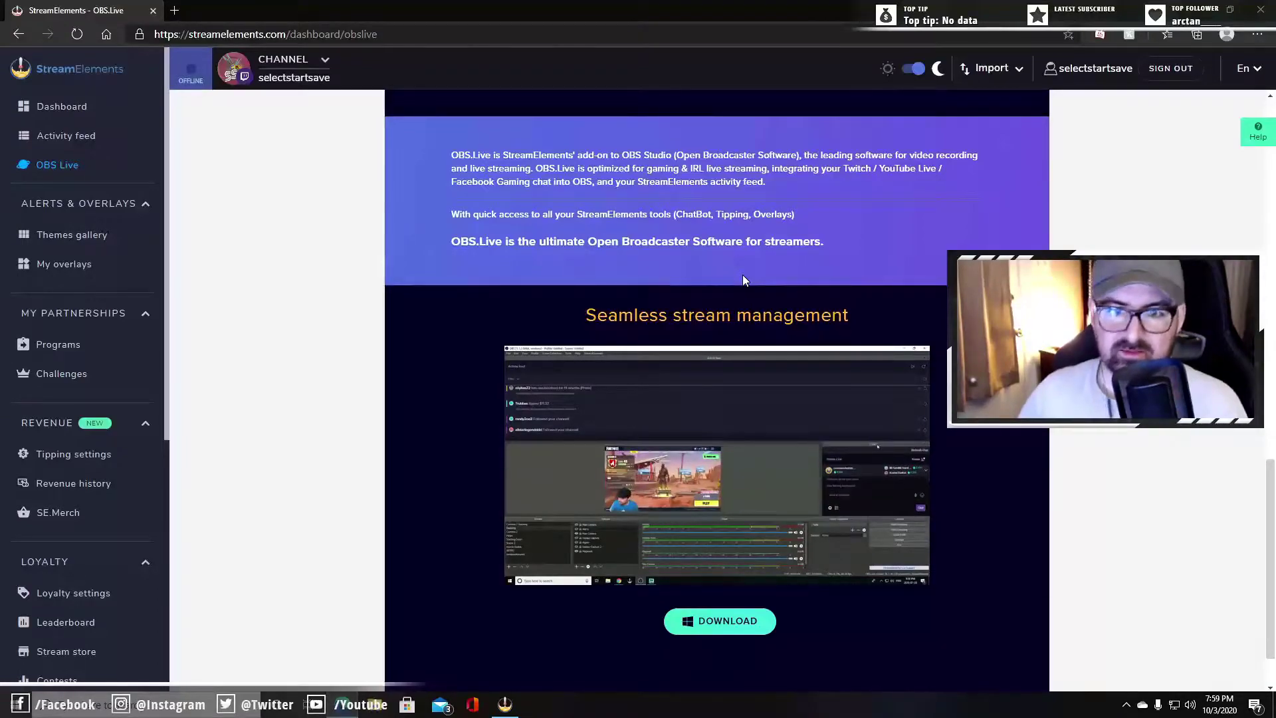
{"action": "scroll", "coordinate": [763, 279], "scroll_direction": "down", "scroll_amount": 1}
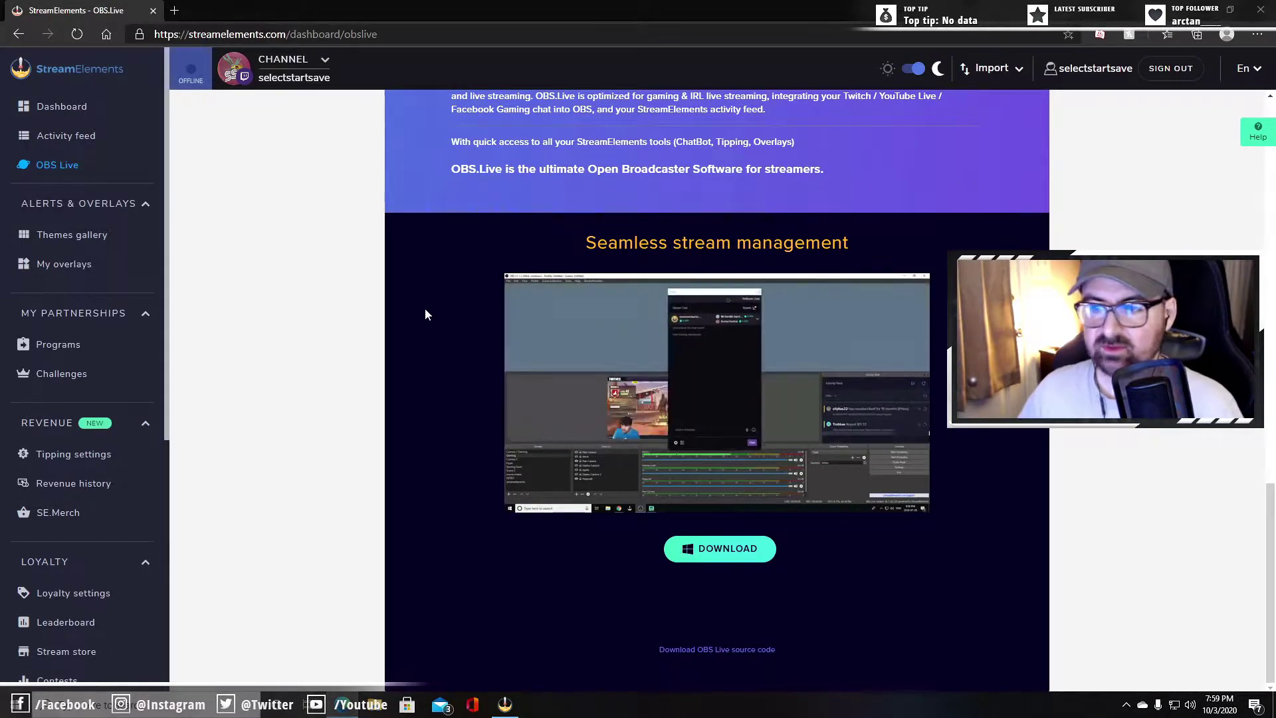
{"action": "scroll", "coordinate": [424, 313], "scroll_direction": "up", "scroll_amount": 2}
{"action": "scroll", "coordinate": [436, 312], "scroll_direction": "up", "scroll_amount": 2}
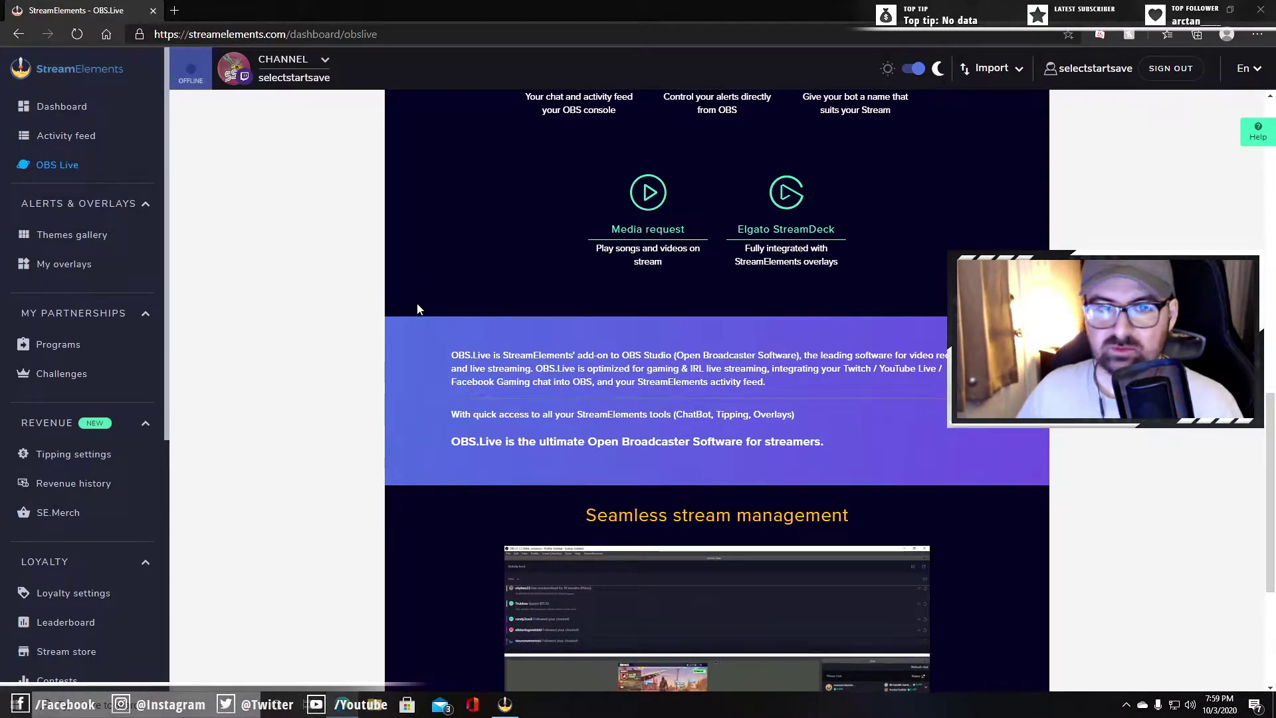
{"action": "scroll", "coordinate": [421, 300], "scroll_direction": "down", "scroll_amount": 4}
{"action": "scroll", "coordinate": [900, 263], "scroll_direction": "up", "scroll_amount": 10}
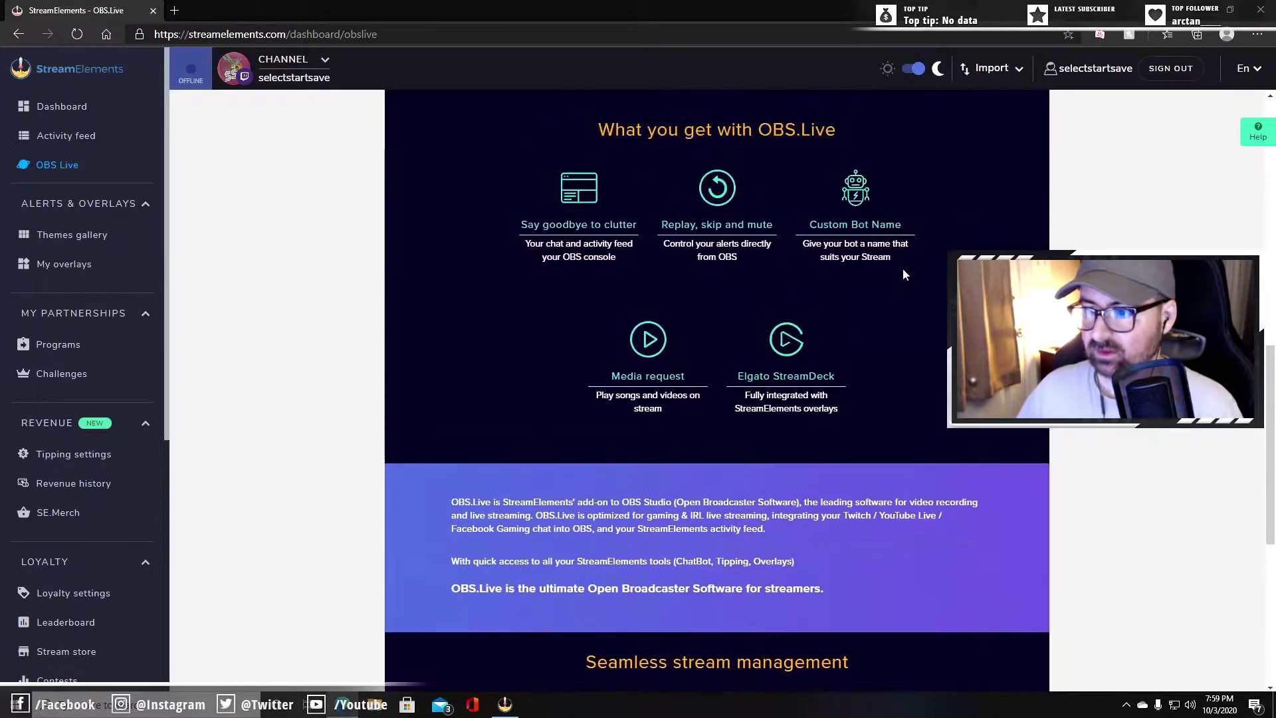
{"action": "scroll", "coordinate": [757, 250], "scroll_direction": "up", "scroll_amount": 7}
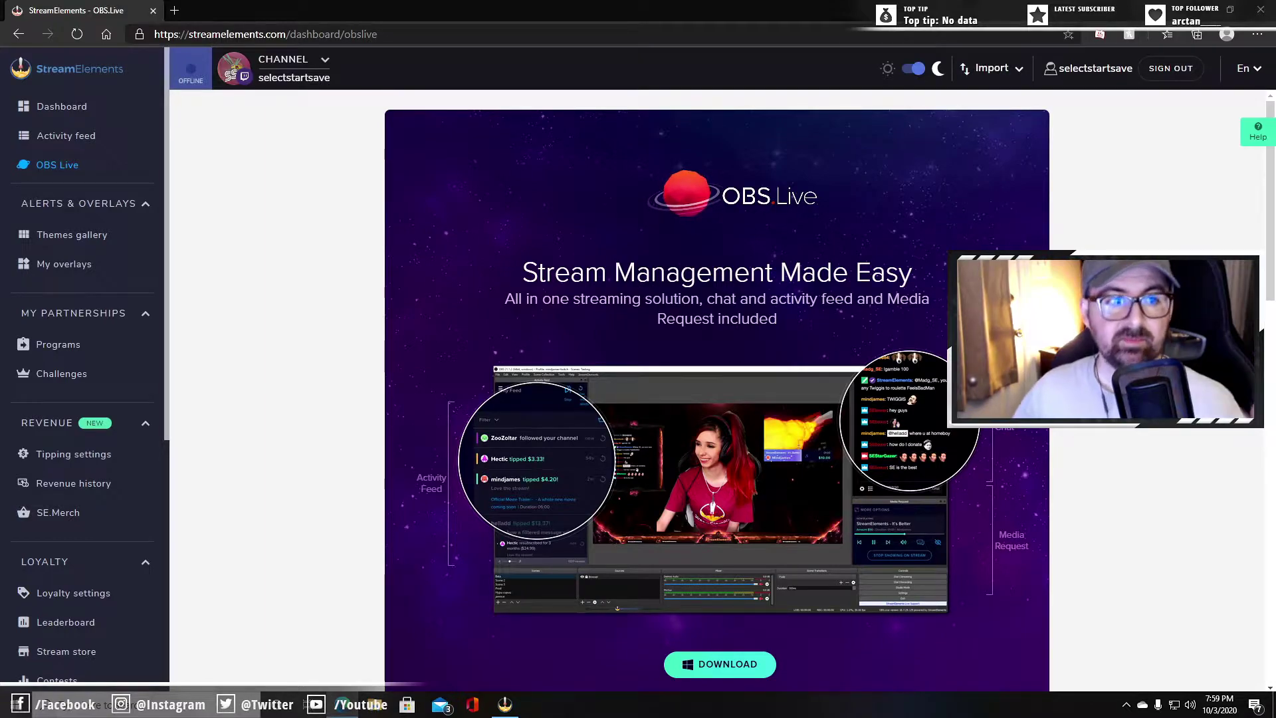
{"action": "scroll", "coordinate": [522, 379], "scroll_direction": "down", "scroll_amount": 4}
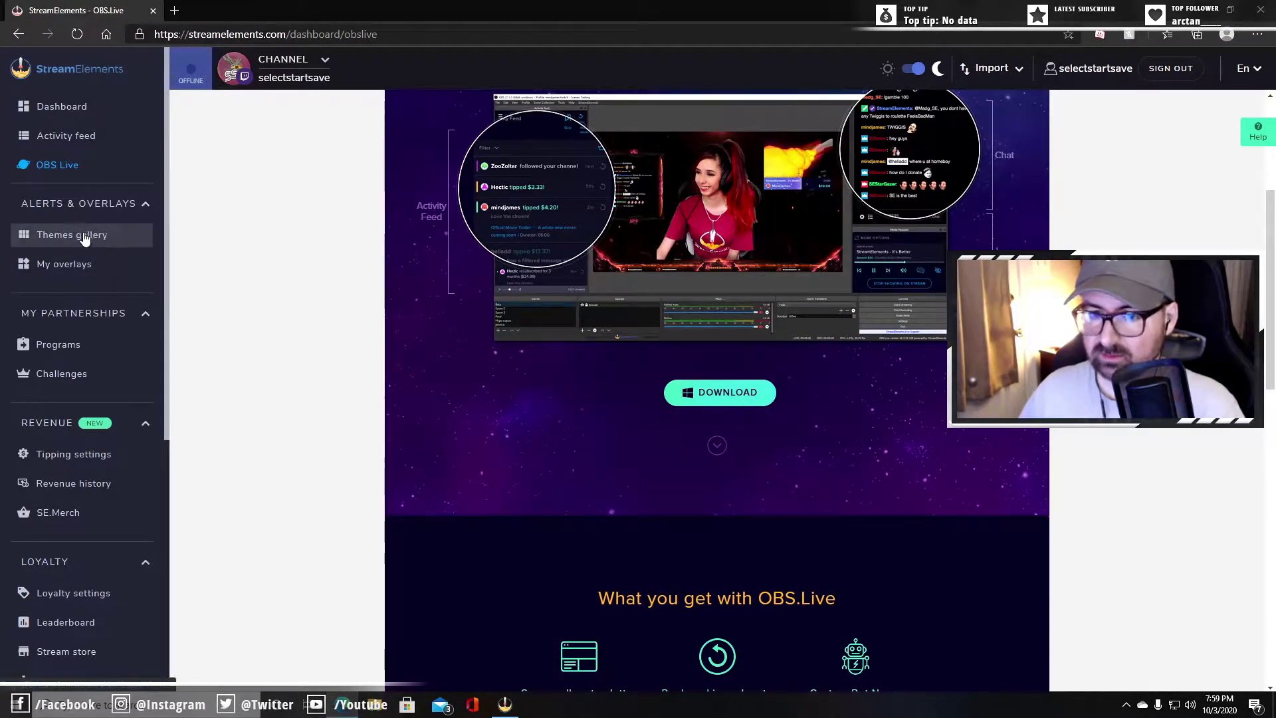
Open the Themes gallery and browse the available animated and static super themes.
{"action": "left_click", "coordinate": [104, 238]}
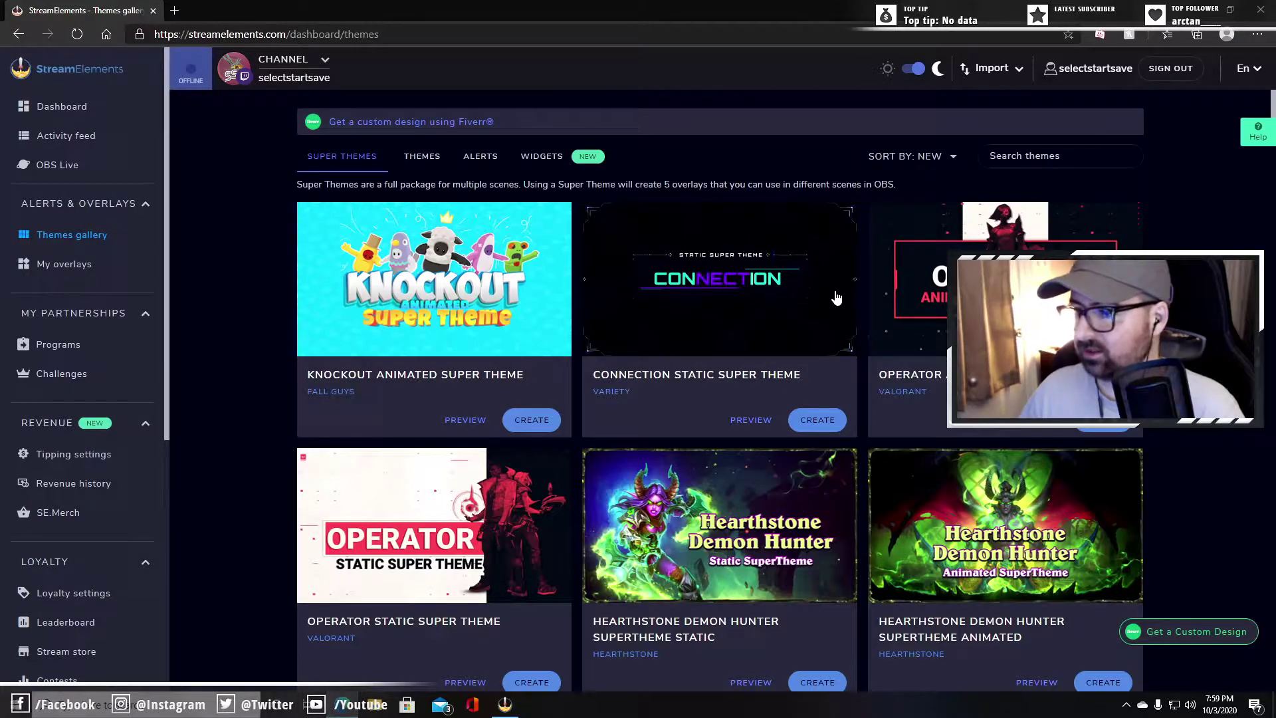
{"action": "scroll", "coordinate": [665, 333], "scroll_direction": "down", "scroll_amount": 2}
{"action": "scroll", "coordinate": [531, 346], "scroll_direction": "up", "scroll_amount": 1}
{"action": "scroll", "coordinate": [371, 372], "scroll_direction": "down", "scroll_amount": 4}
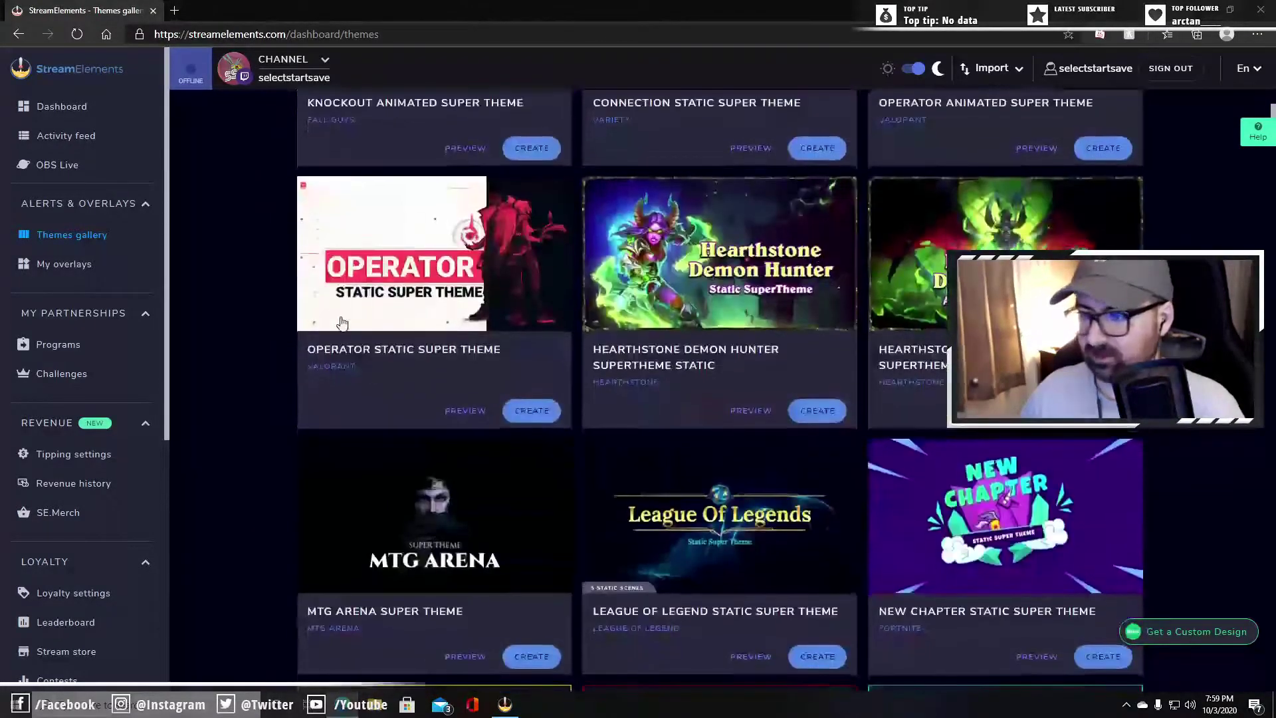
{"action": "scroll", "coordinate": [370, 373], "scroll_direction": "down", "scroll_amount": 2}
{"action": "scroll", "coordinate": [665, 319], "scroll_direction": "up", "scroll_amount": 4}
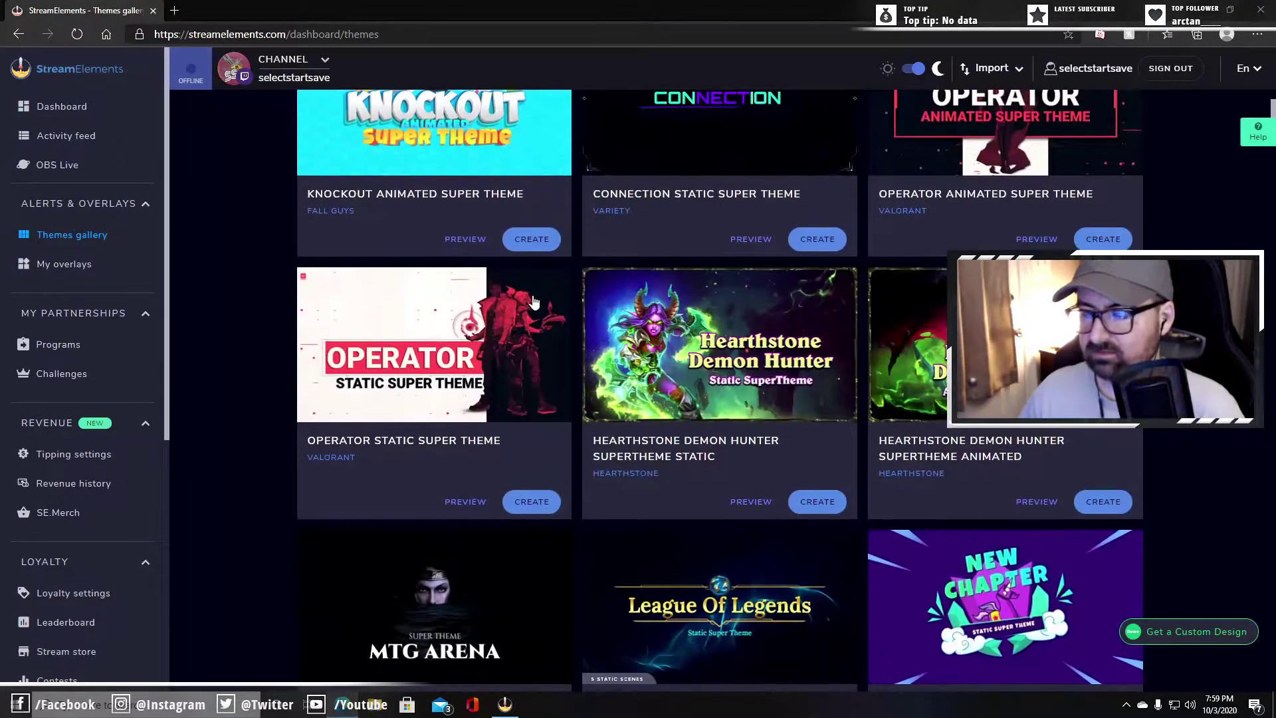
{"action": "scroll", "coordinate": [539, 302], "scroll_direction": "up", "scroll_amount": 3}
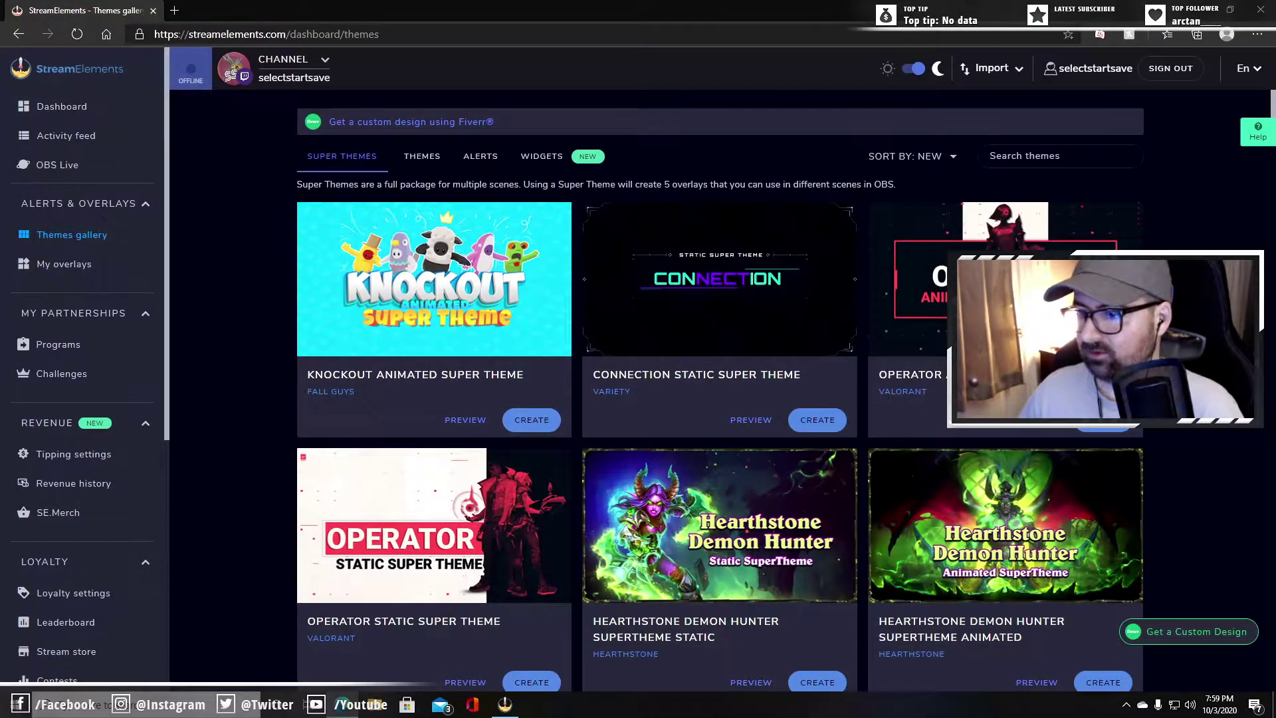
{"action": "scroll", "coordinate": [856, 329], "scroll_direction": "down", "scroll_amount": 20}
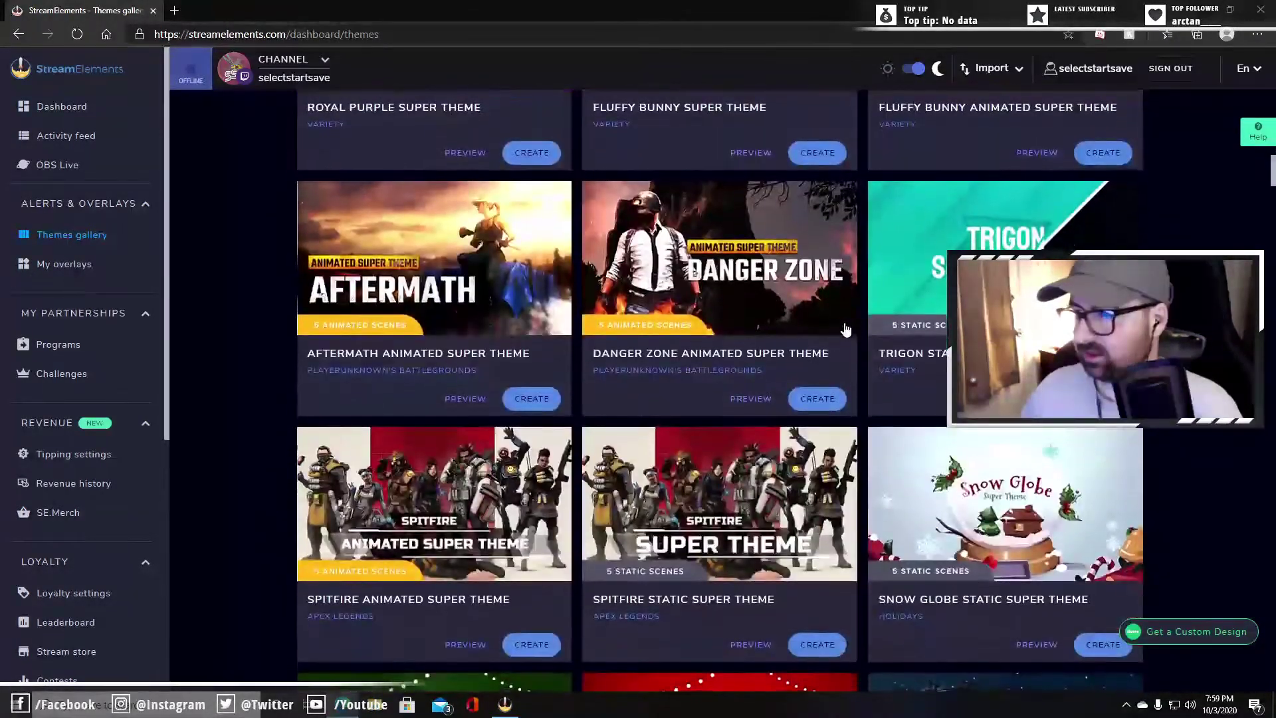
{"action": "scroll", "coordinate": [856, 328], "scroll_direction": "down", "scroll_amount": 10}
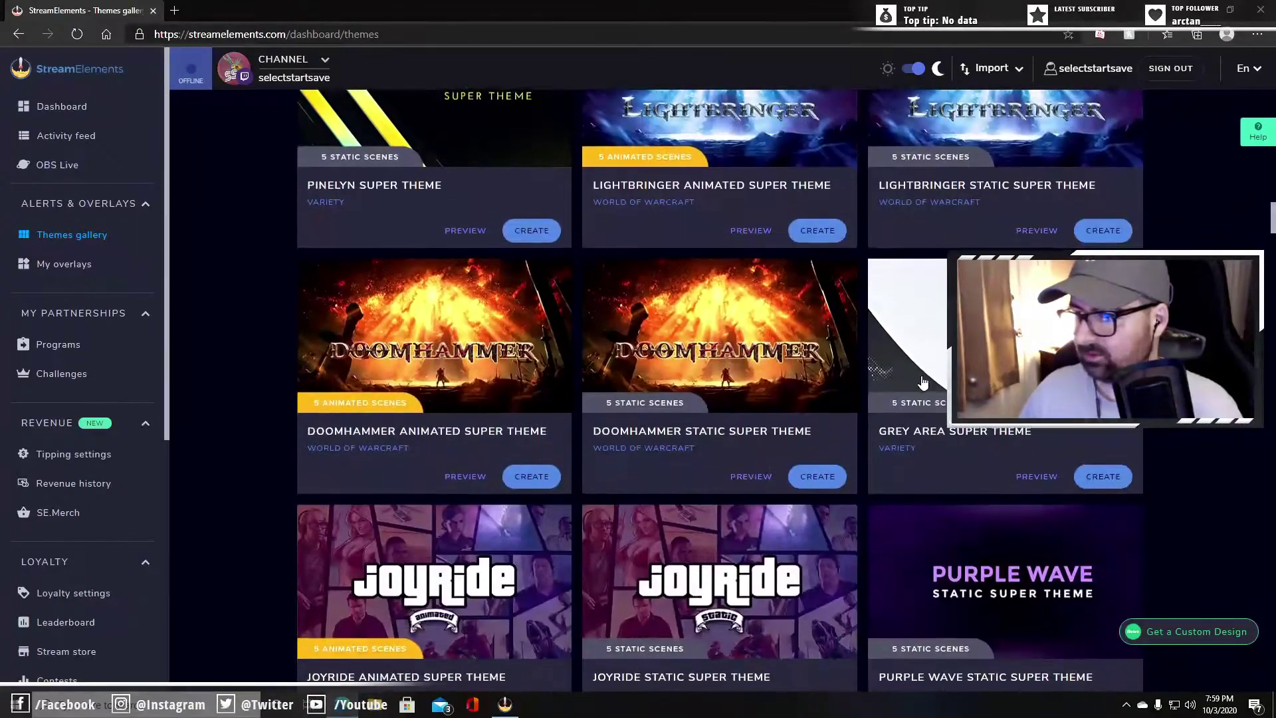
{"action": "scroll", "coordinate": [931, 460], "scroll_direction": "up", "scroll_amount": 4}
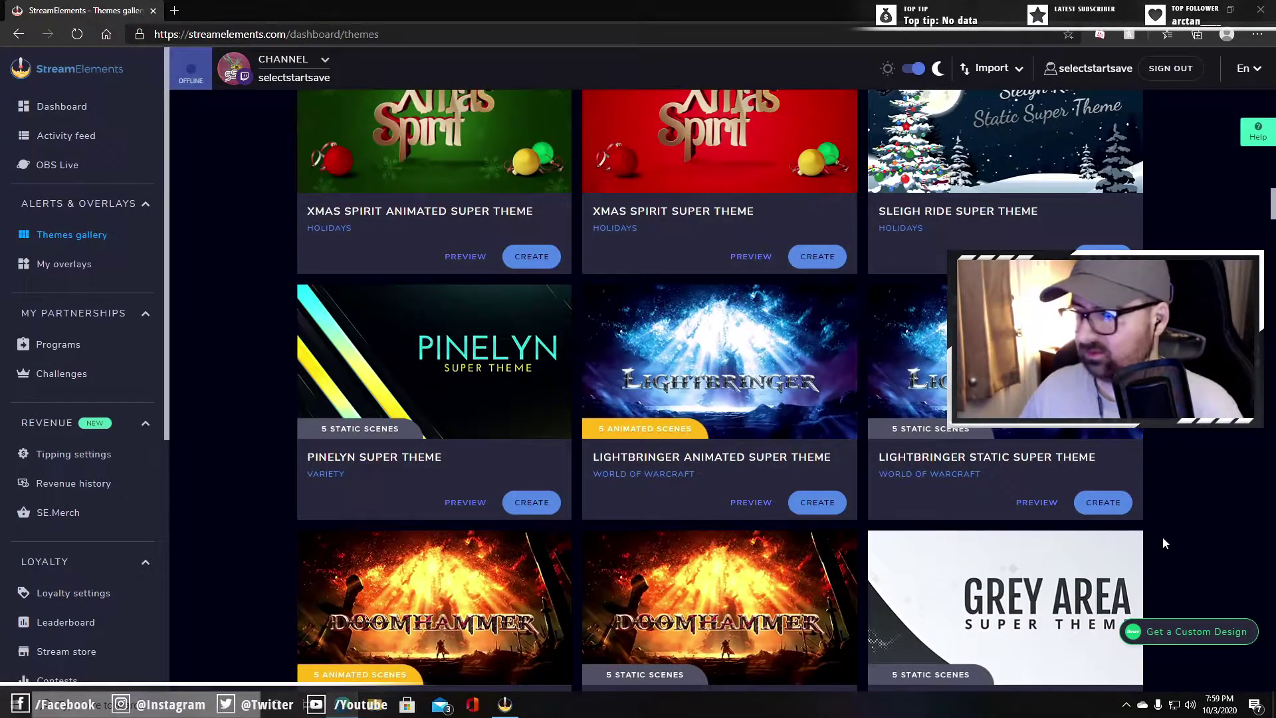
{"action": "scroll", "coordinate": [937, 549], "scroll_direction": "down", "scroll_amount": 3}
{"action": "scroll", "coordinate": [684, 423], "scroll_direction": "up", "scroll_amount": 3}
{"action": "scroll", "coordinate": [570, 345], "scroll_direction": "up", "scroll_amount": 16}
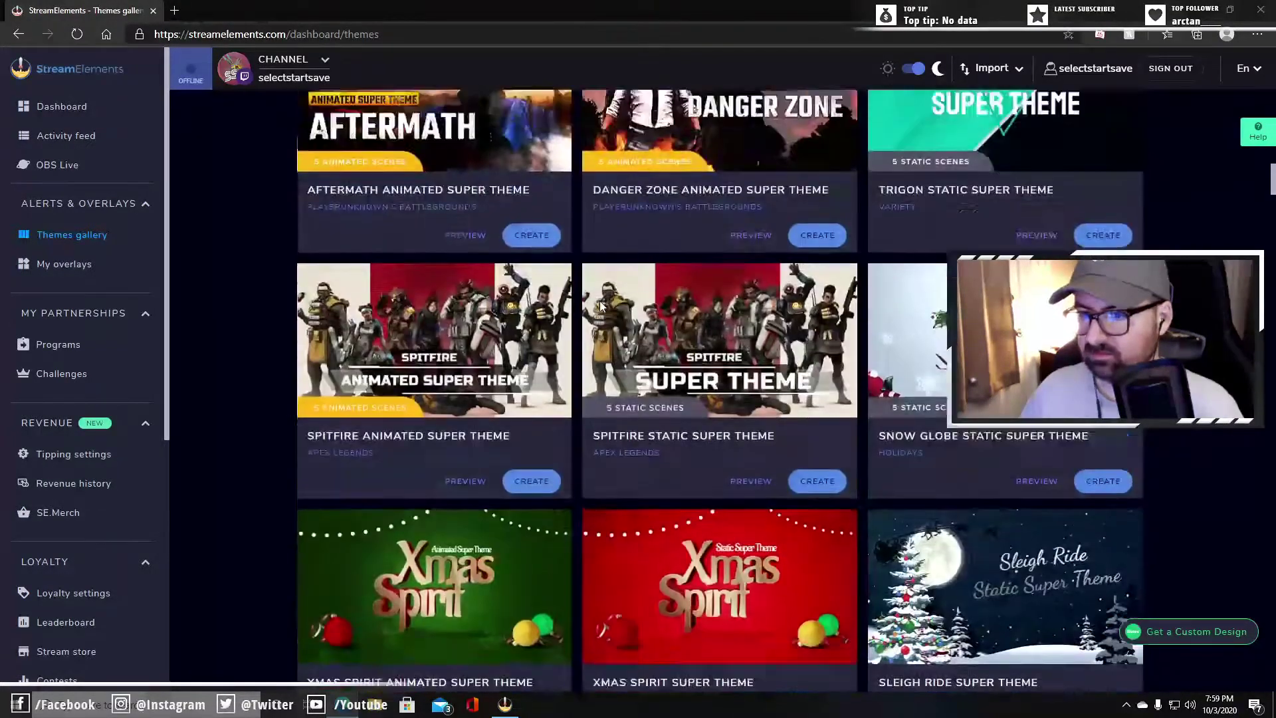
{"action": "scroll", "coordinate": [687, 336], "scroll_direction": "up", "scroll_amount": 12}
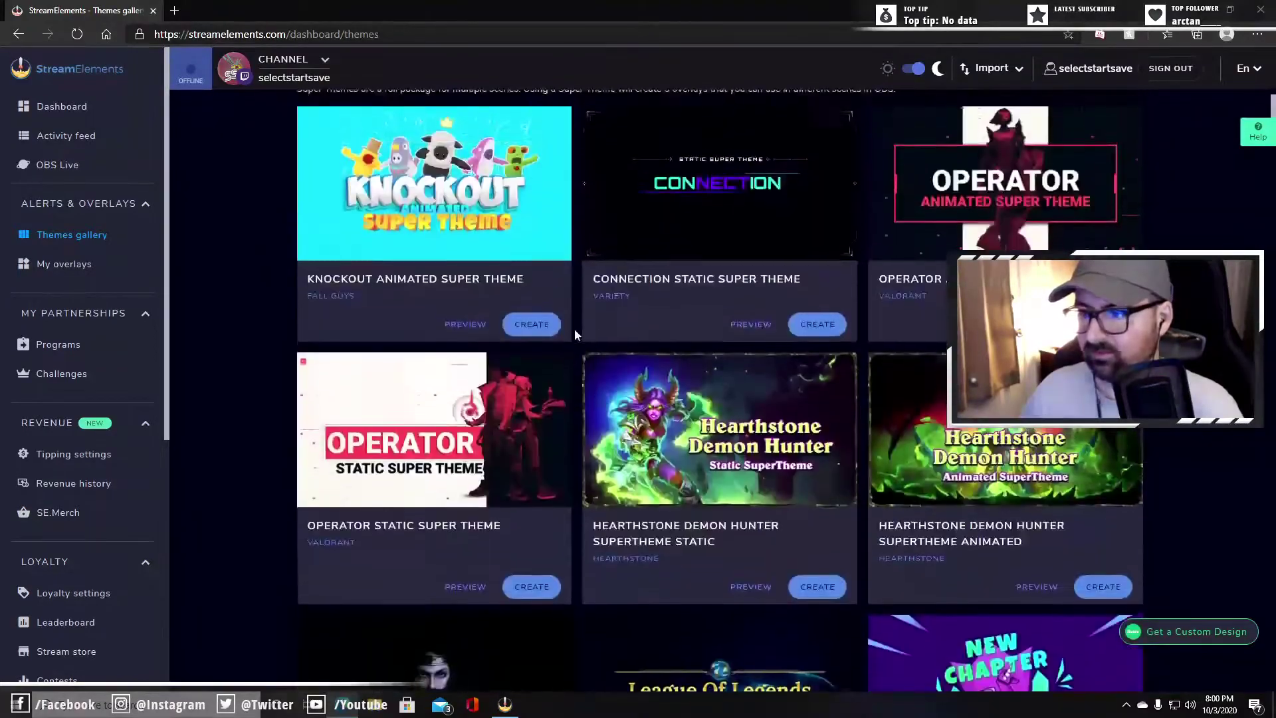
{"action": "scroll", "coordinate": [709, 352], "scroll_direction": "down", "scroll_amount": 4}
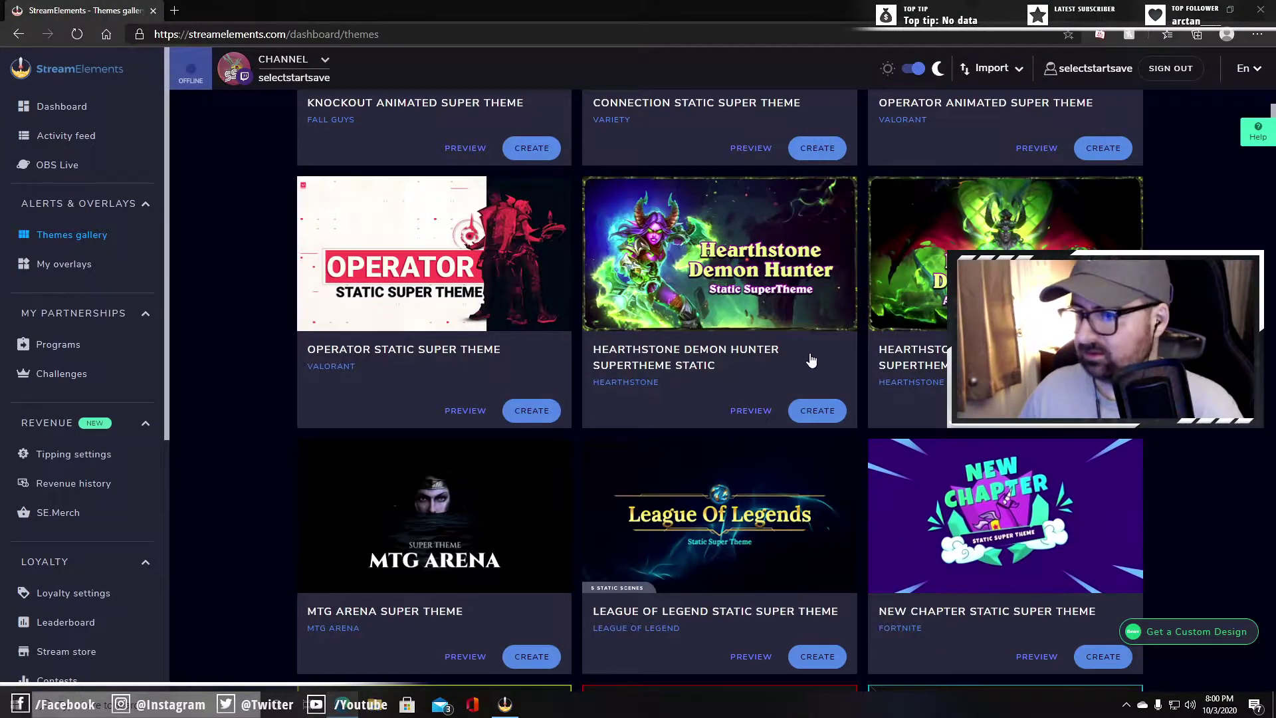
Preview the Knockout Animated Super Theme's talk, Starting Soon, Be Right Back and Stream Ended scenes, and close the preview.
{"action": "scroll", "coordinate": [805, 353], "scroll_direction": "up", "scroll_amount": 3}
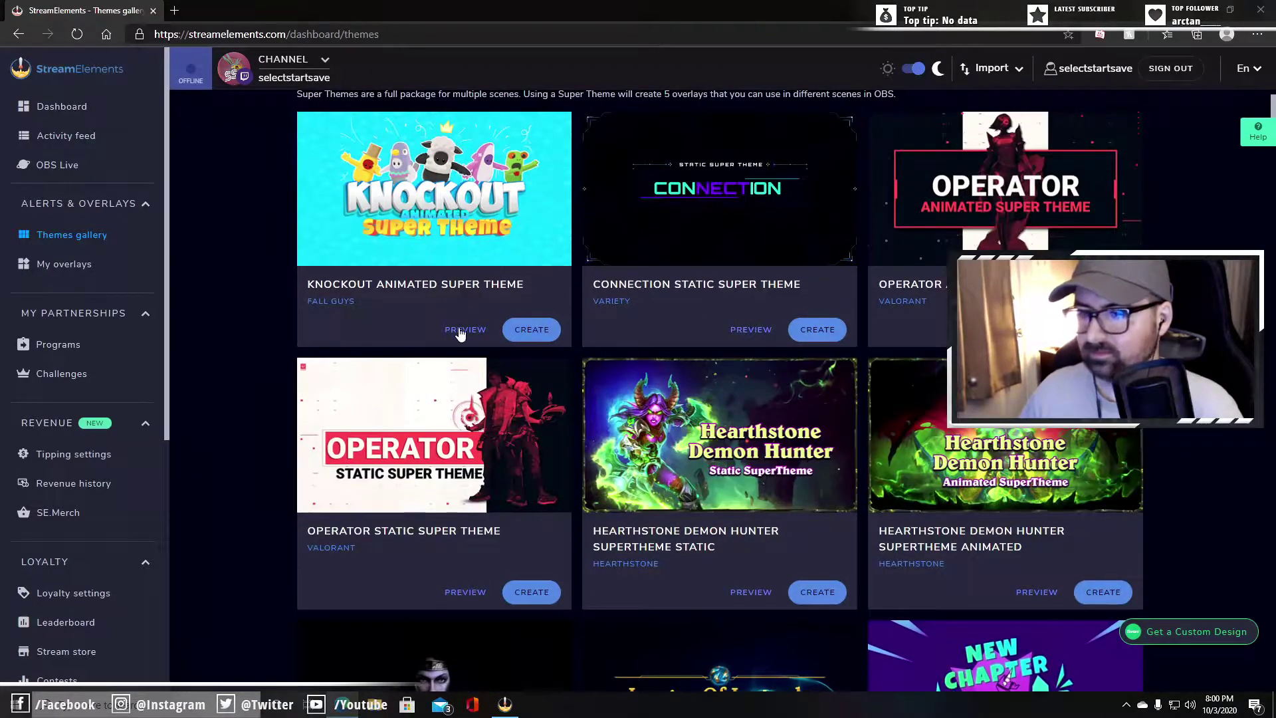
{"action": "left_click", "coordinate": [460, 329]}
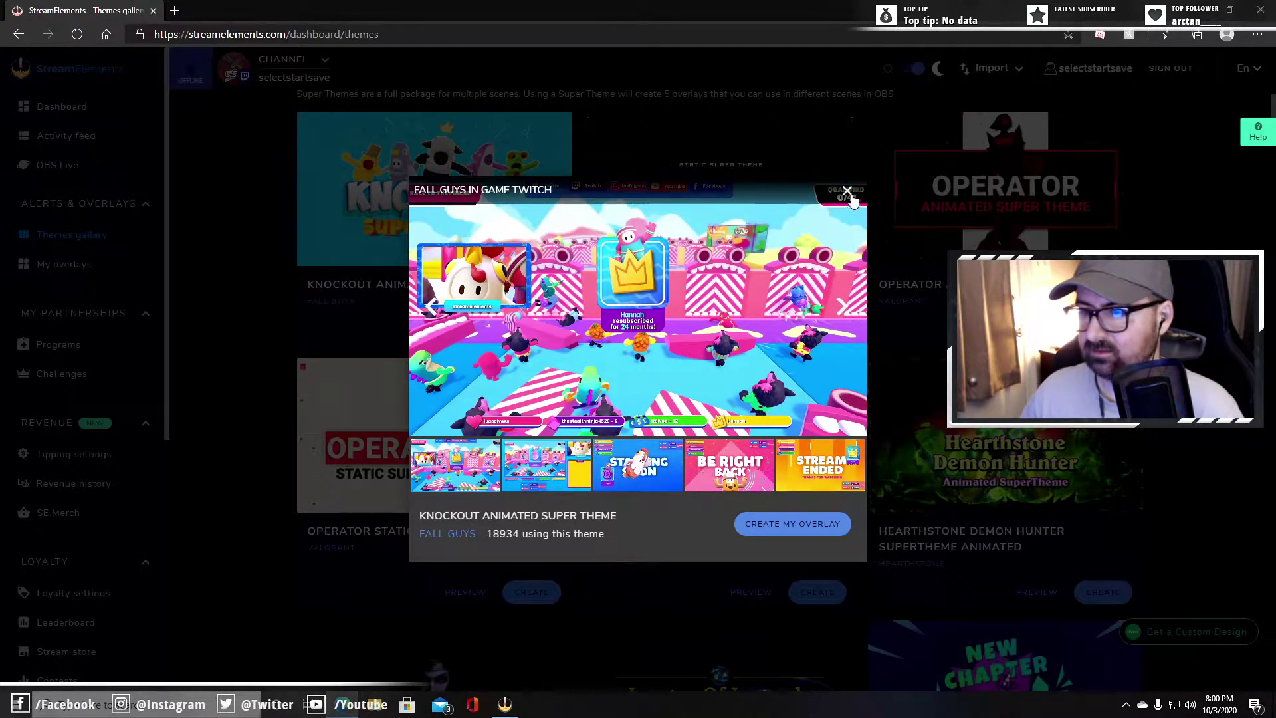
{"action": "left_click", "coordinate": [532, 468]}
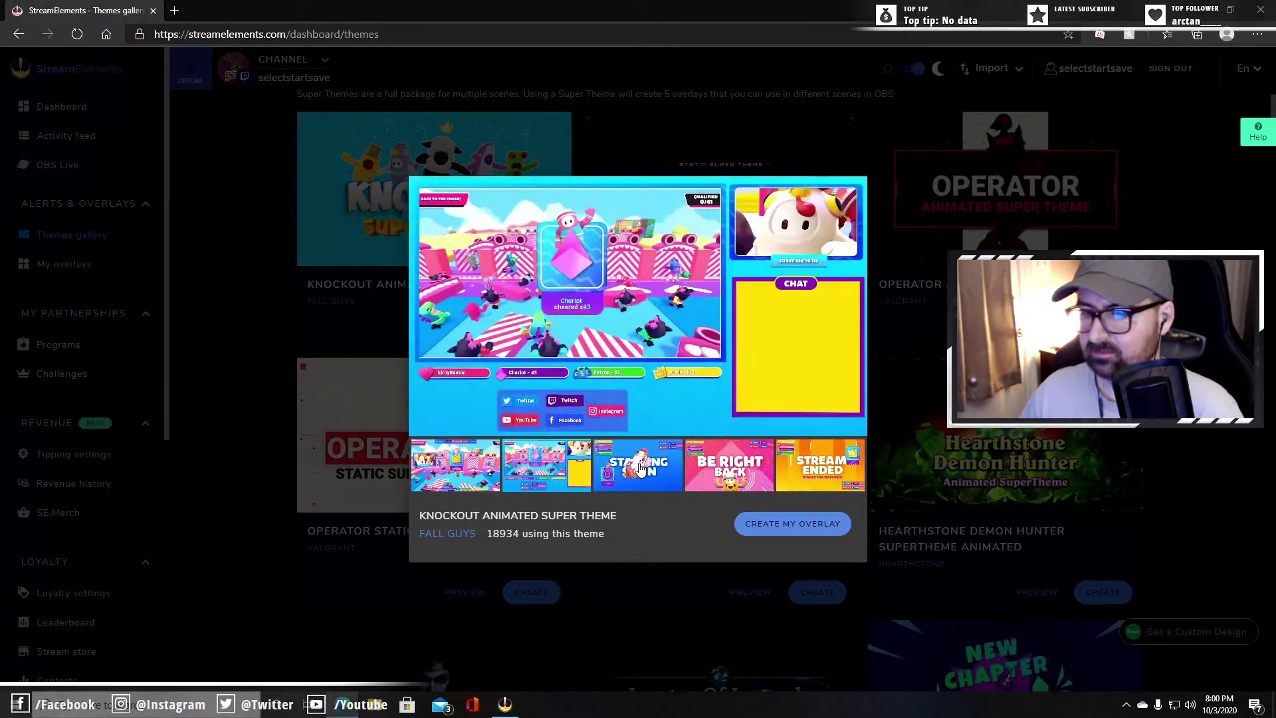
{"action": "left_click", "coordinate": [639, 469]}
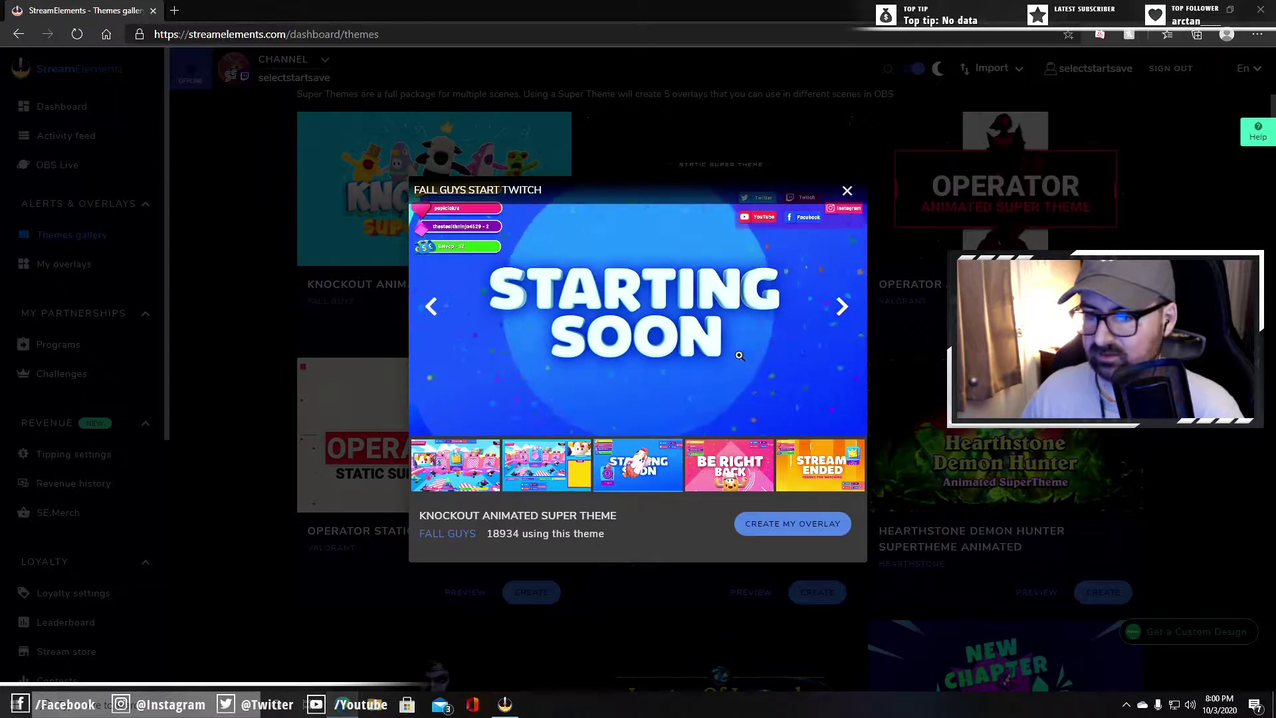
{"action": "left_click", "coordinate": [728, 464]}
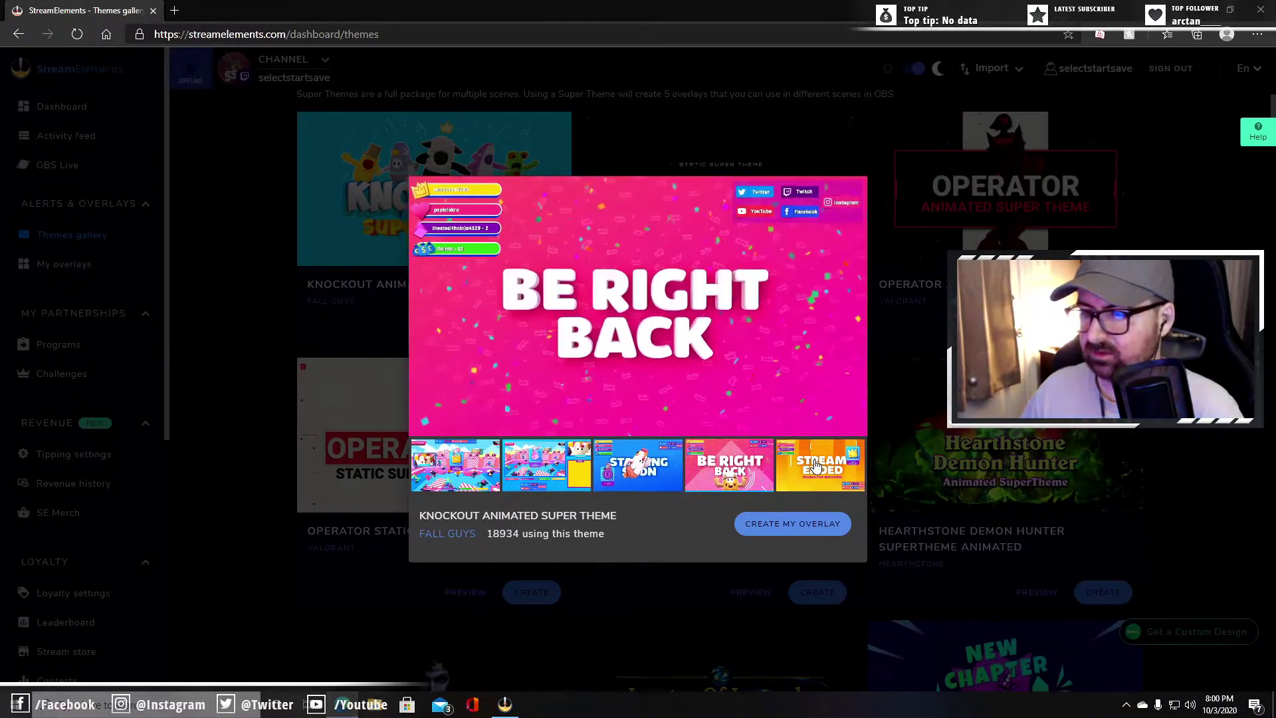
{"action": "left_click", "coordinate": [818, 467]}
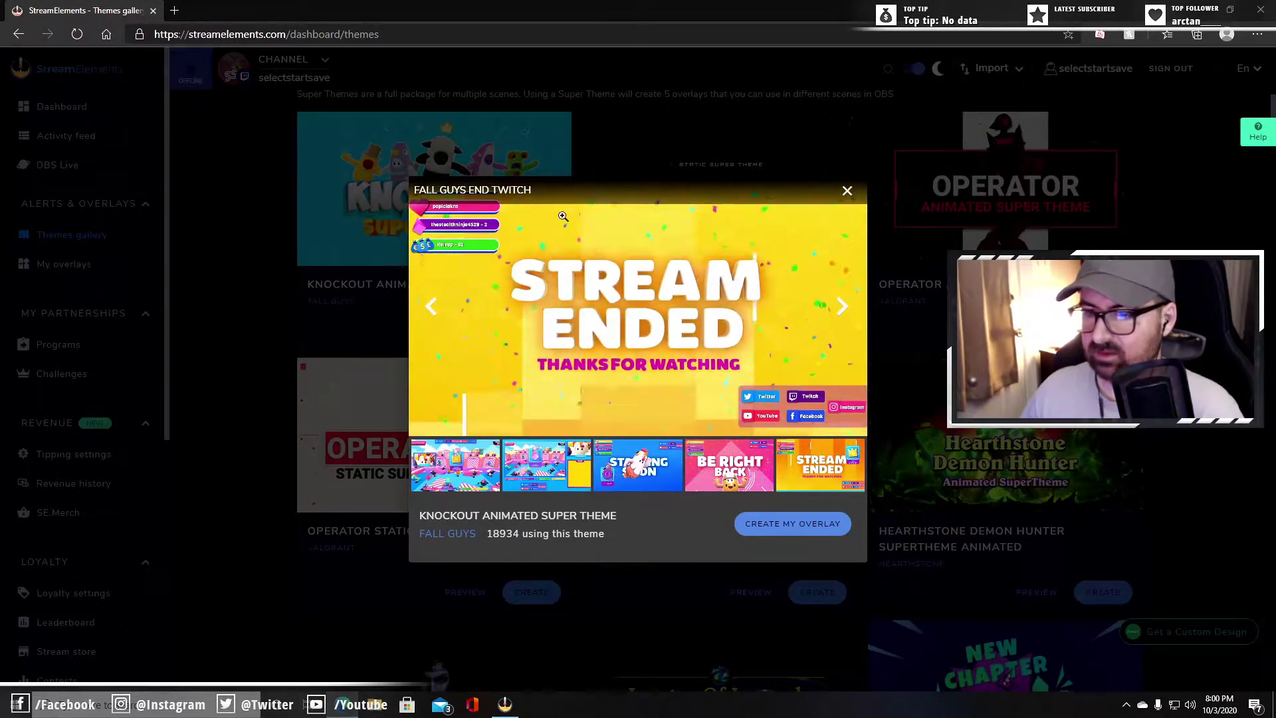
{"action": "left_click", "coordinate": [847, 190]}
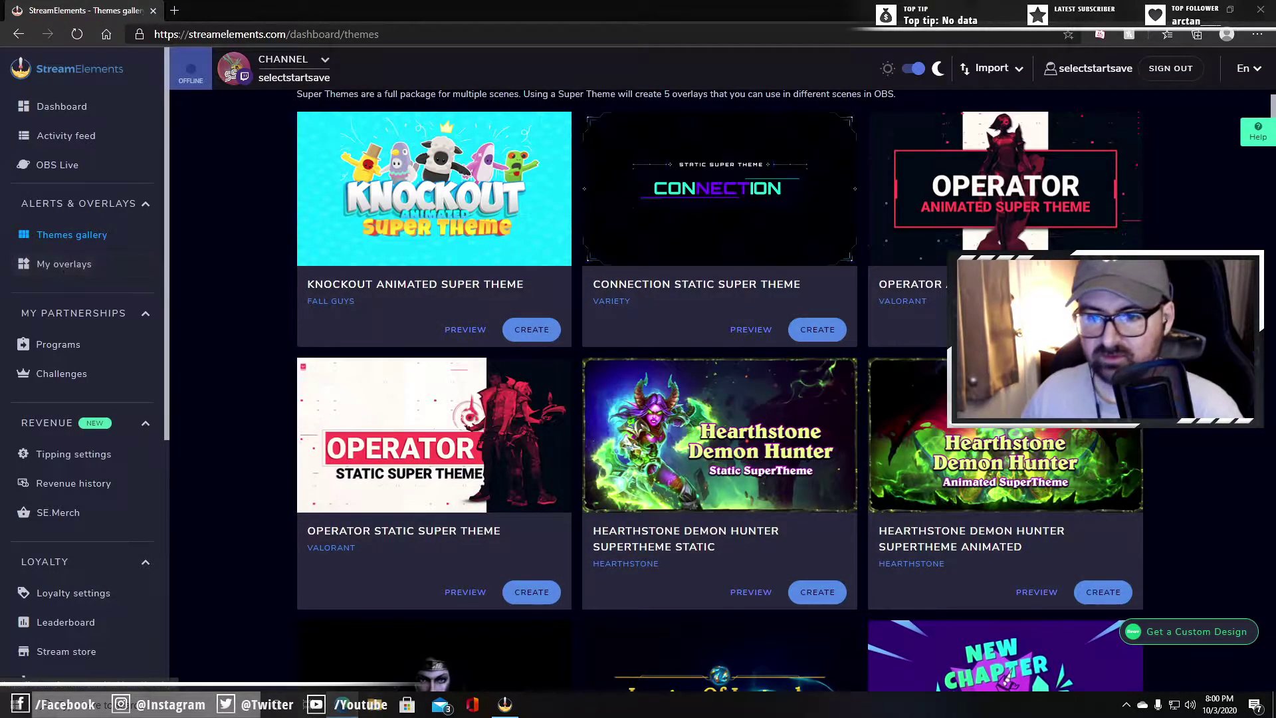
Open the Twitch 3 - Grey Area In Game Overlay from My overlays in the overlay editor.
{"action": "left_click", "coordinate": [77, 265]}
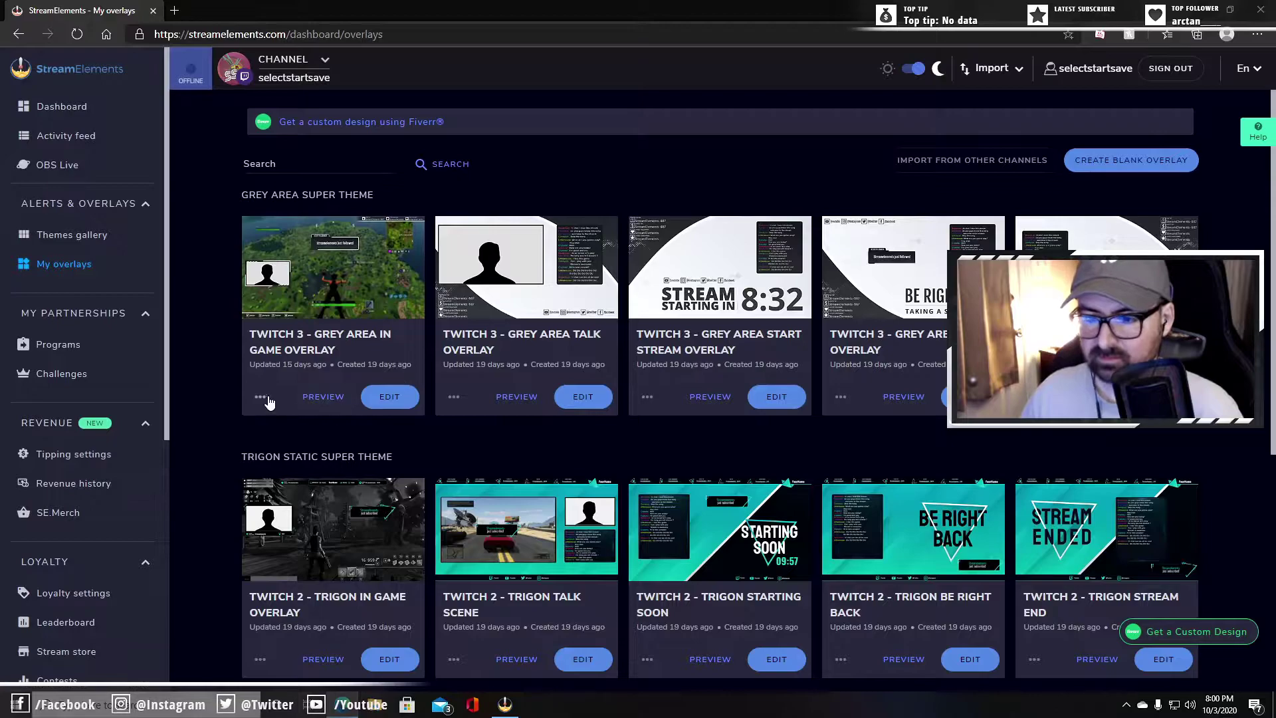
{"action": "left_click", "coordinate": [402, 399]}
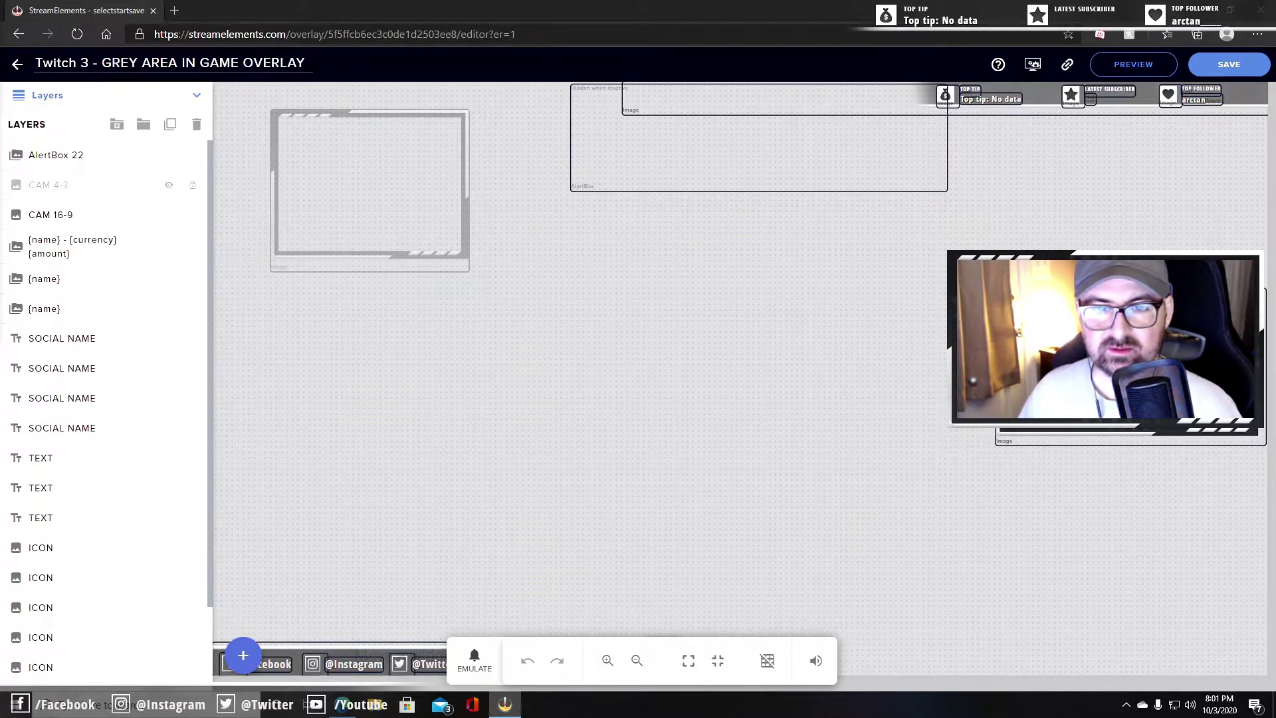
Switch to OBS and view the properties of the Display Capture source in the GamePlay scene, leaving them unchanged.
{"action": "key", "text": "alt+Tab"}
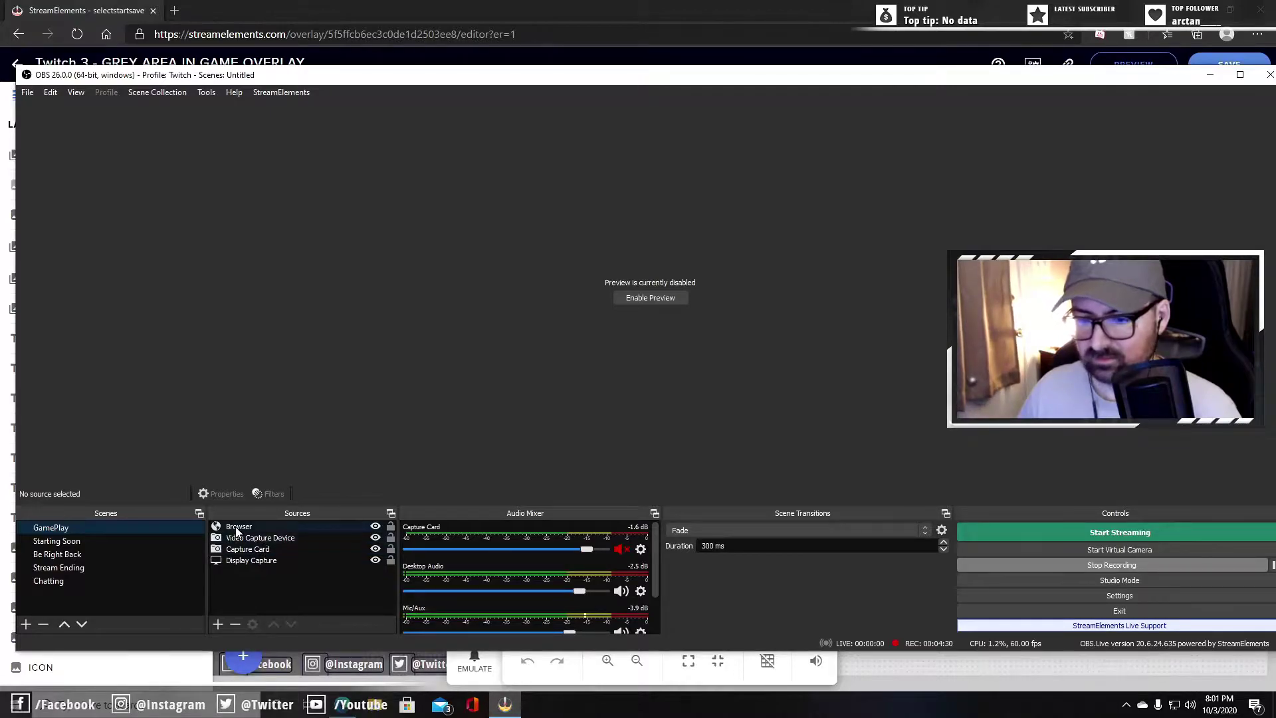
{"action": "left_click", "coordinate": [241, 564]}
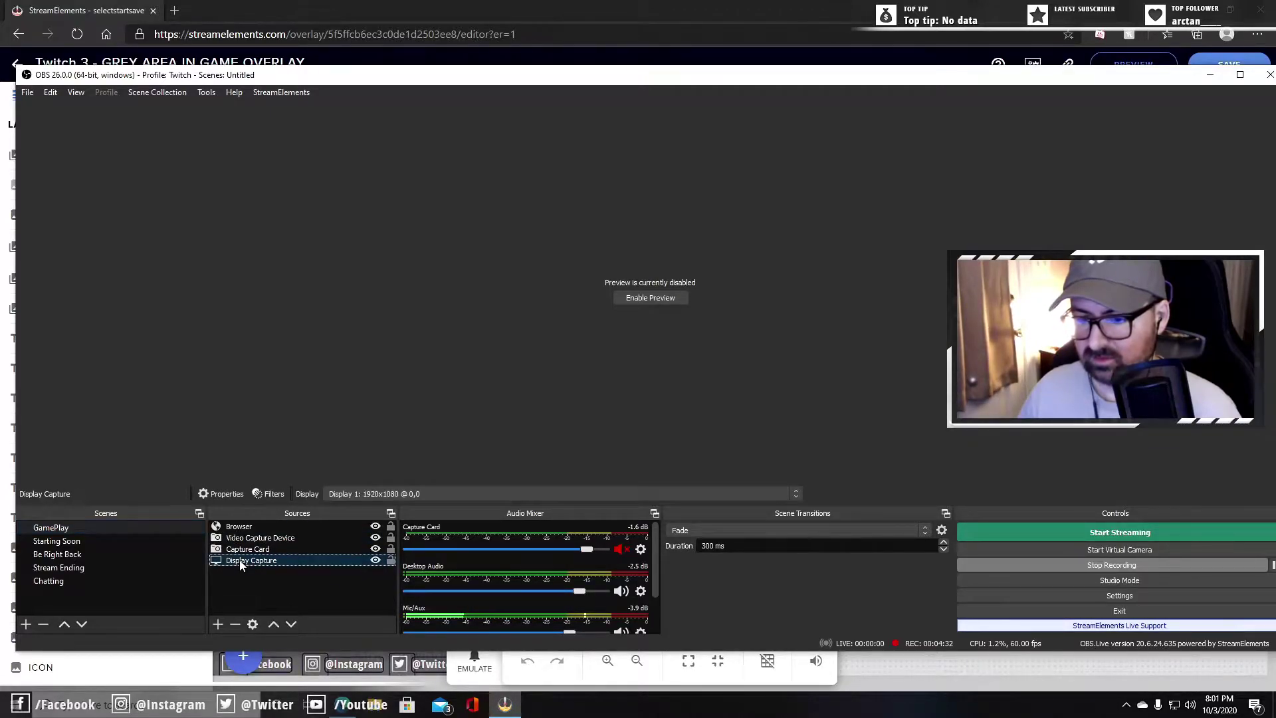
{"action": "right_click", "coordinate": [247, 565]}
{"action": "left_click", "coordinate": [269, 551]}
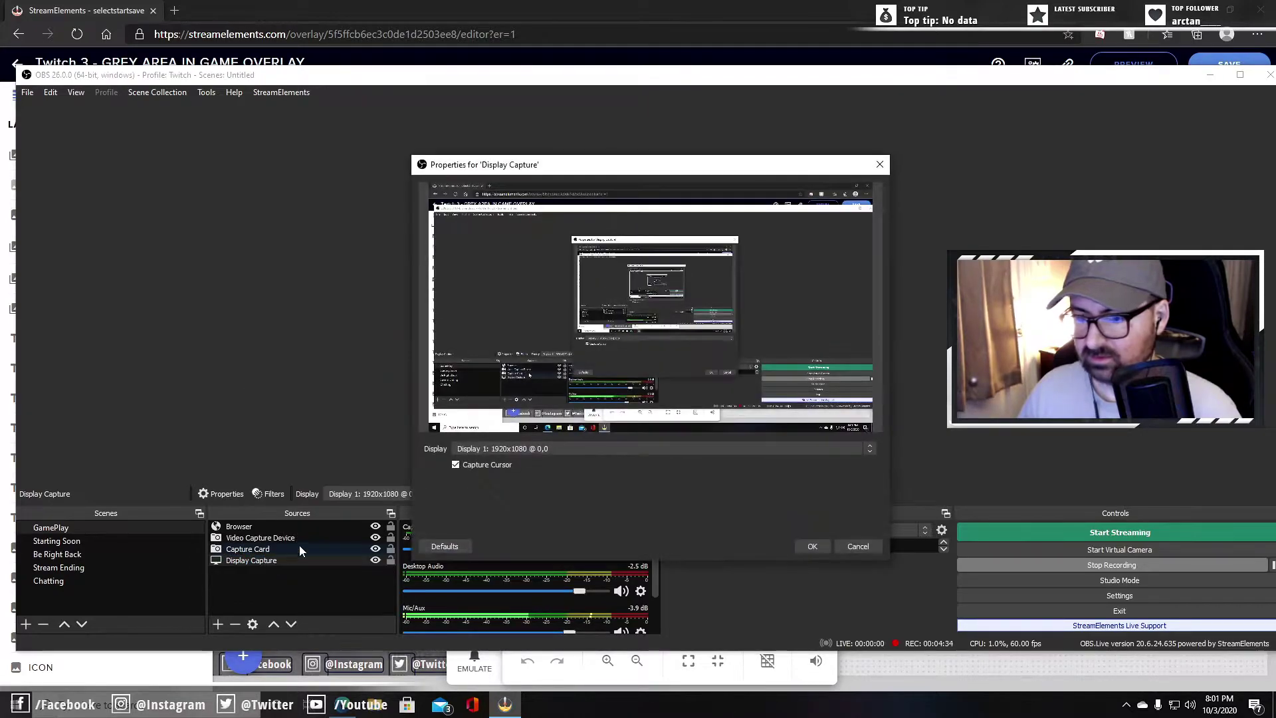
{"action": "left_click", "coordinate": [879, 165]}
View the properties of the Browser source in the GamePlay scene, closing them without changes.
{"action": "left_click", "coordinate": [249, 526]}
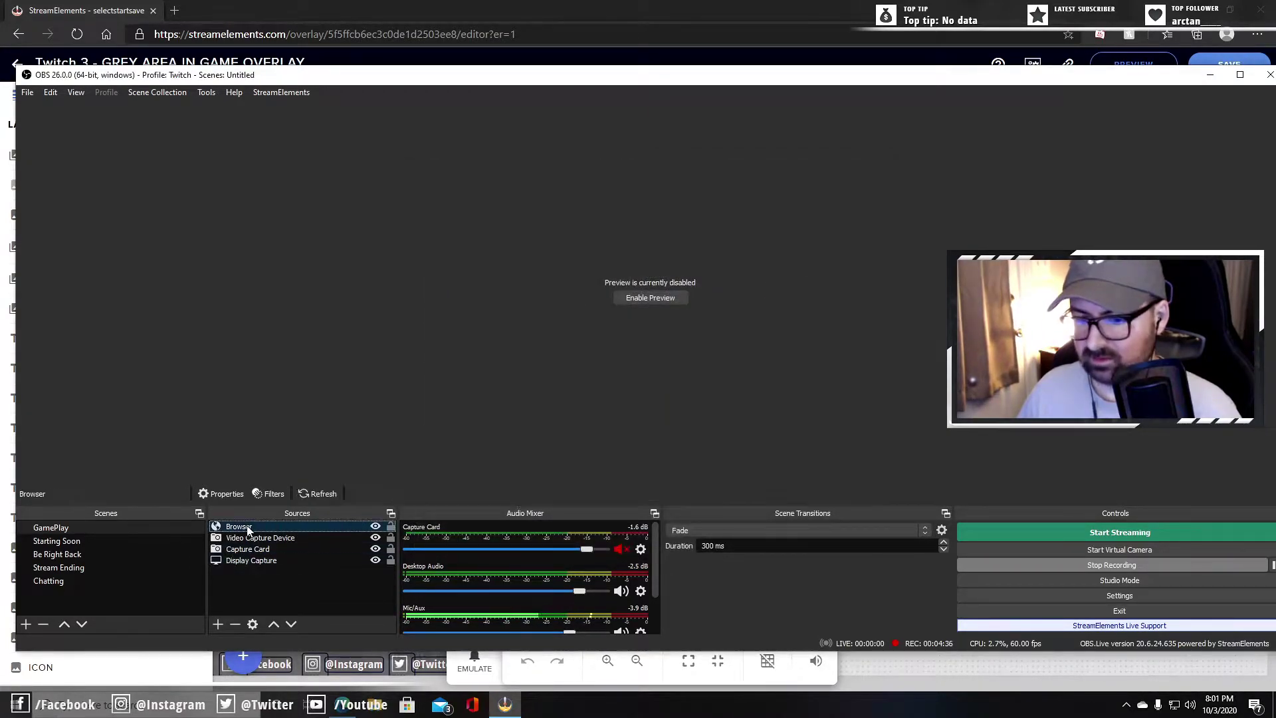
{"action": "right_click", "coordinate": [259, 528]}
{"action": "left_click", "coordinate": [321, 517]}
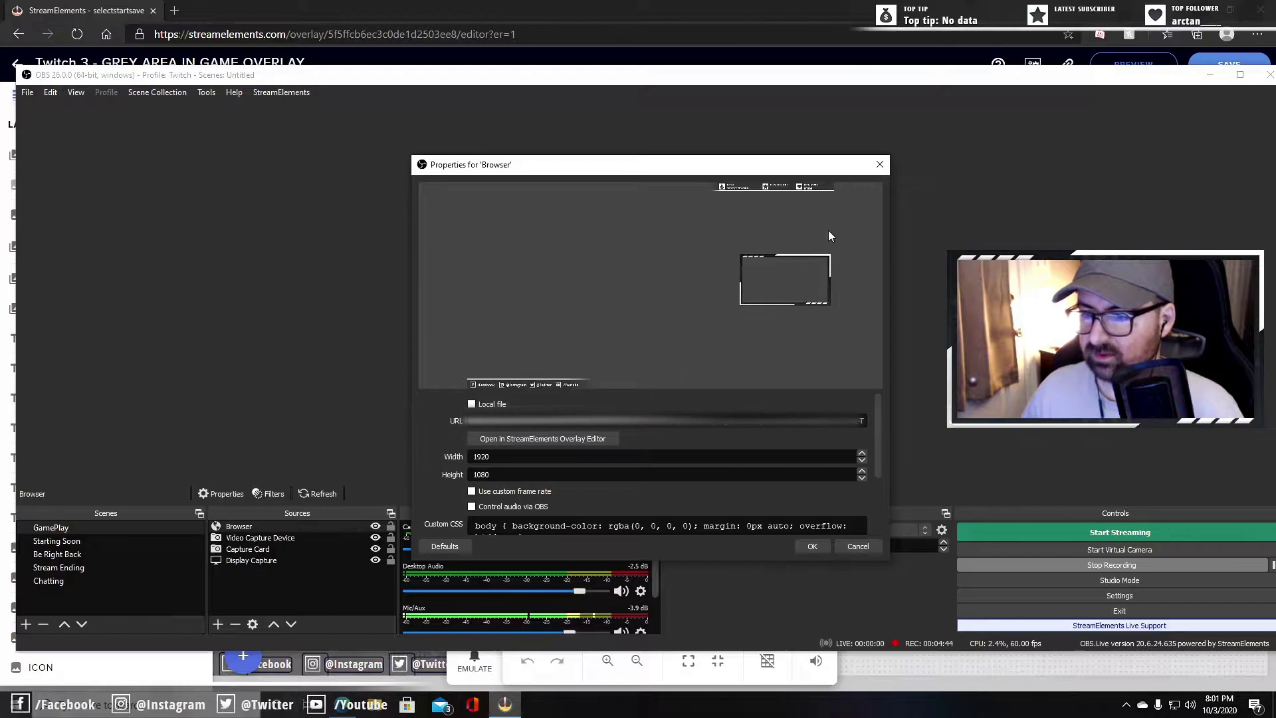
{"action": "left_click", "coordinate": [879, 165]}
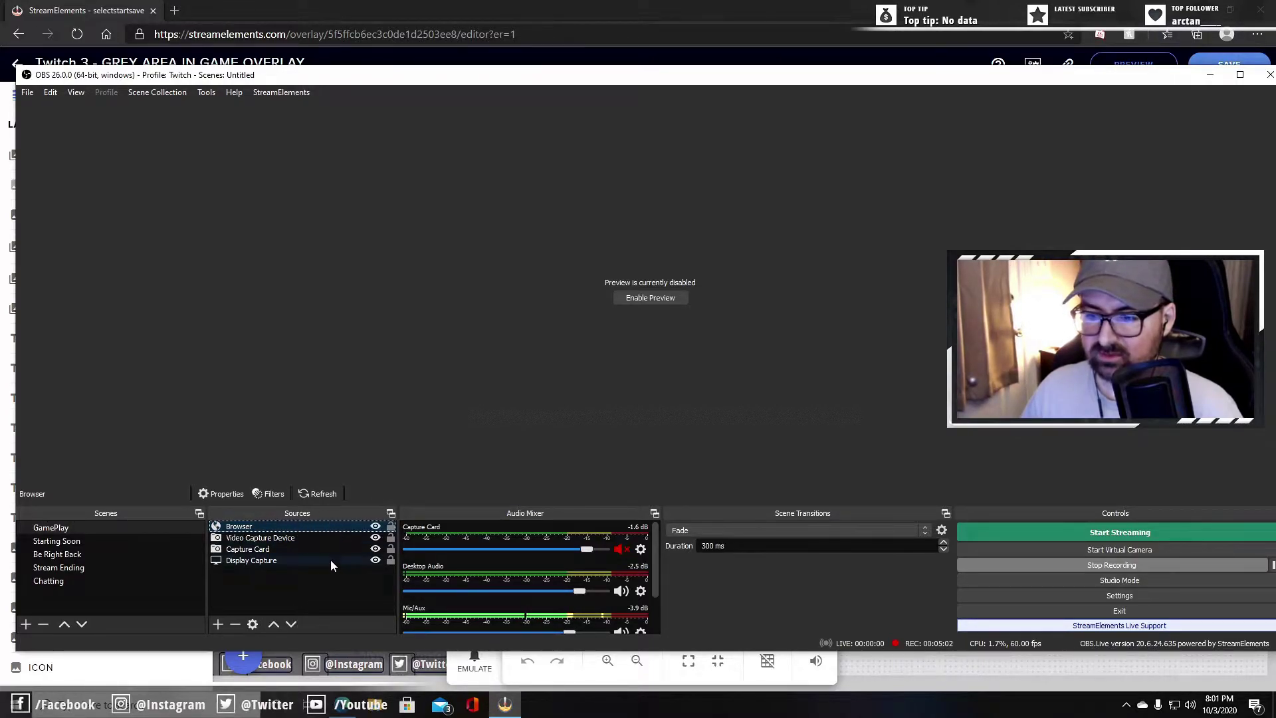
{"action": "right_click", "coordinate": [249, 529]}
{"action": "left_click", "coordinate": [290, 512]}
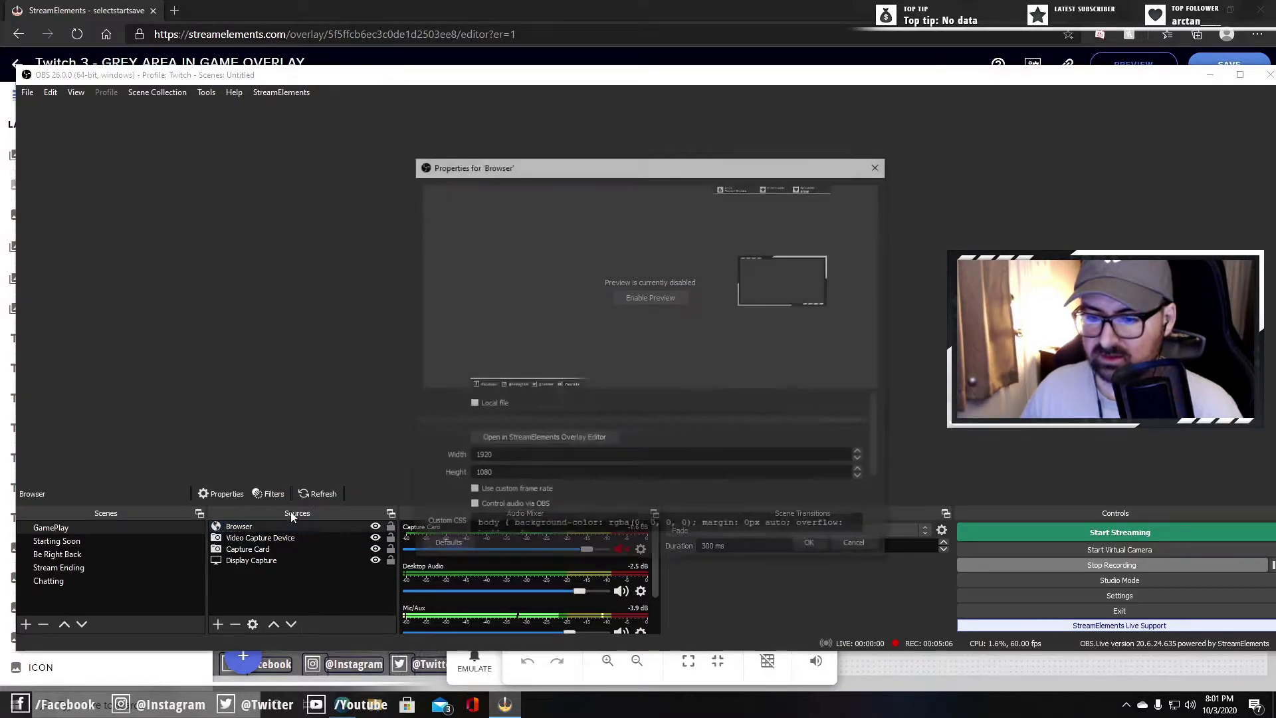
{"action": "left_click", "coordinate": [880, 164]}
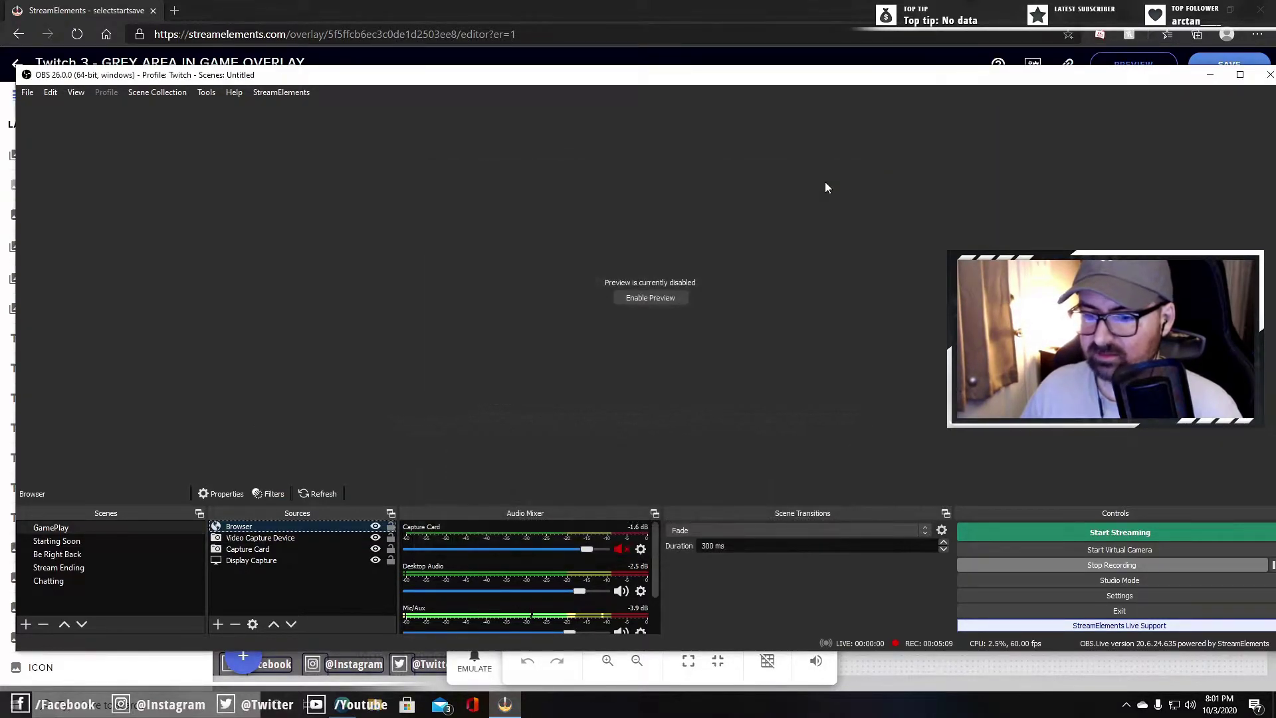
Go through the Video Capture Device, Display Capture and Capture Card sources, and view the source types available to add without adding one.
{"action": "left_click", "coordinate": [268, 540]}
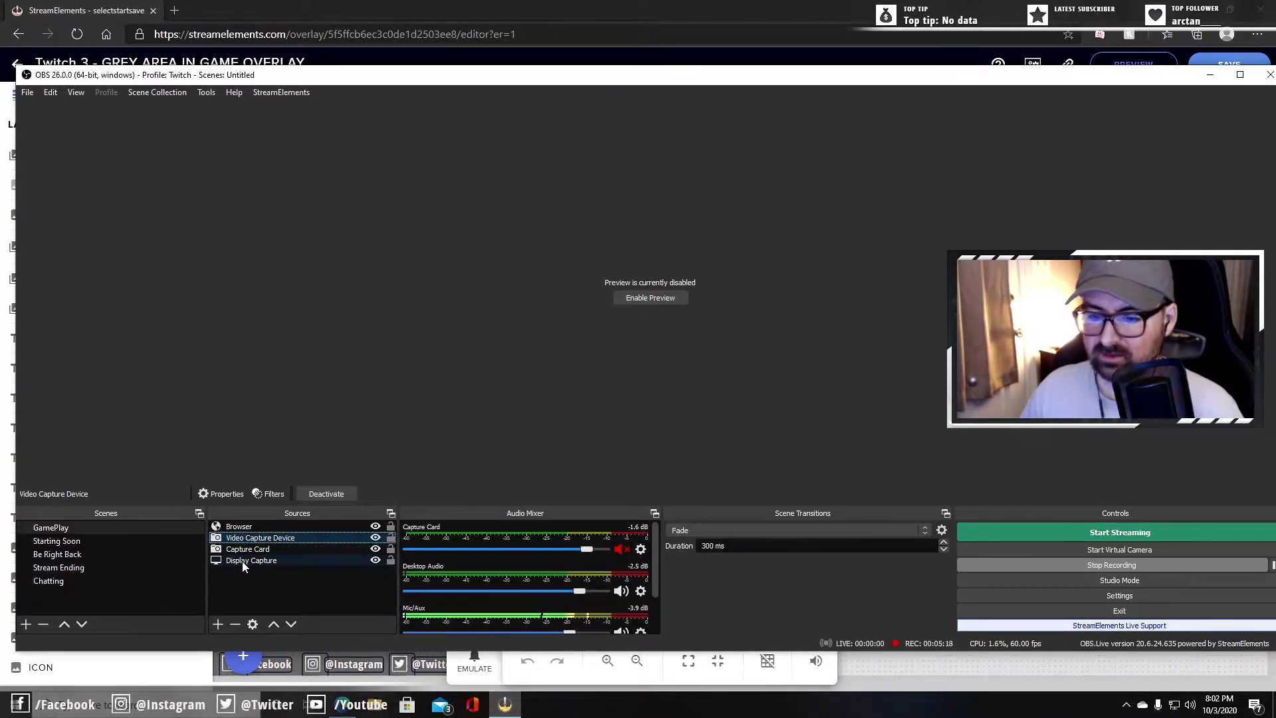
{"action": "left_click", "coordinate": [247, 562]}
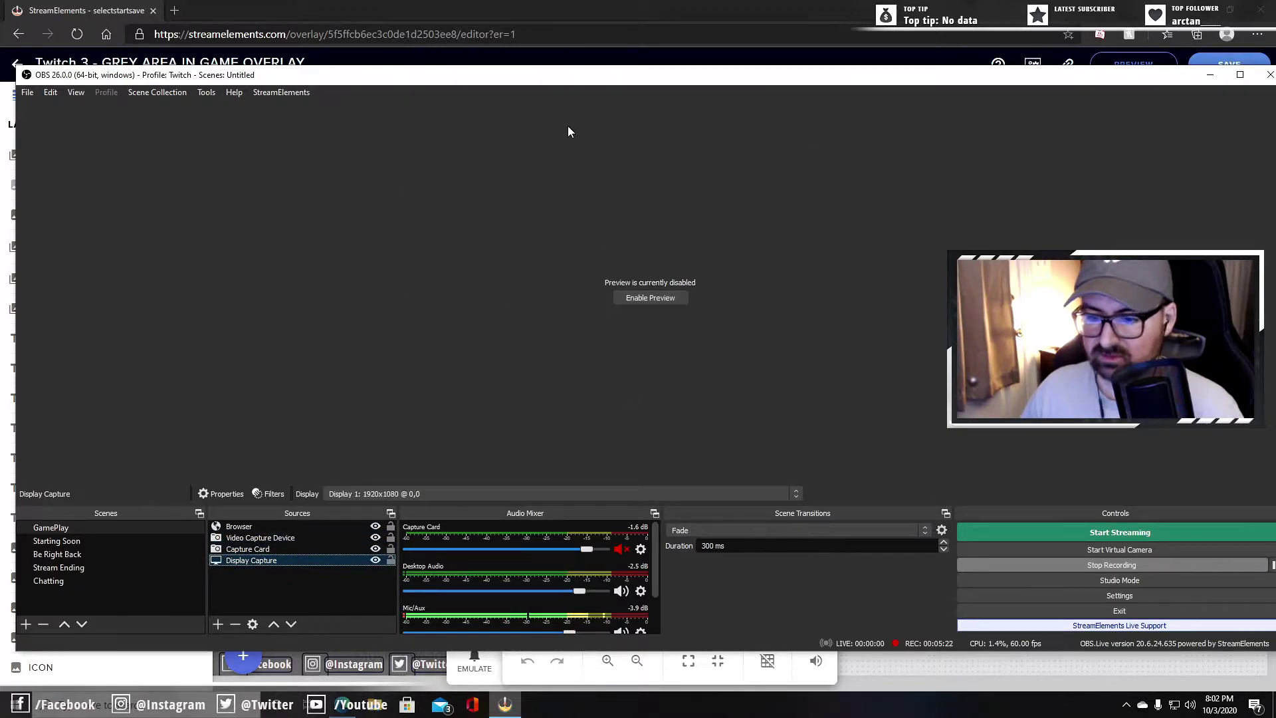
{"action": "left_click", "coordinate": [247, 550]}
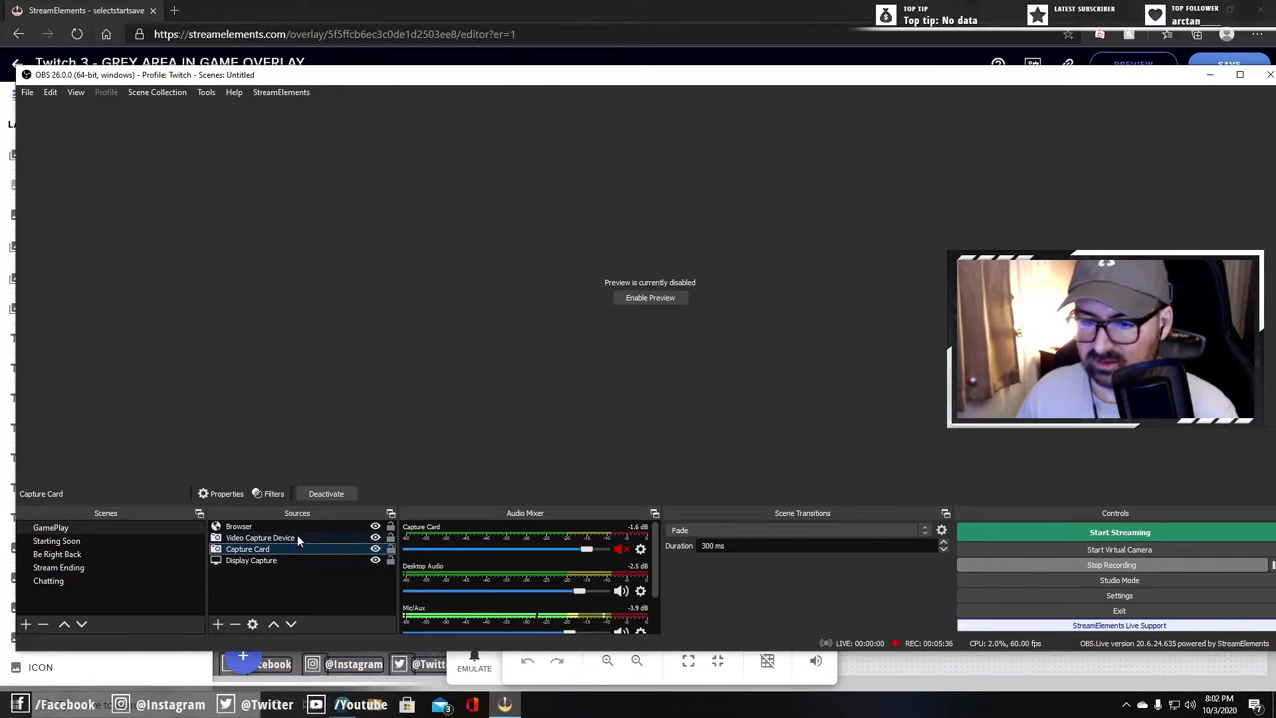
{"action": "right_click", "coordinate": [285, 561]}
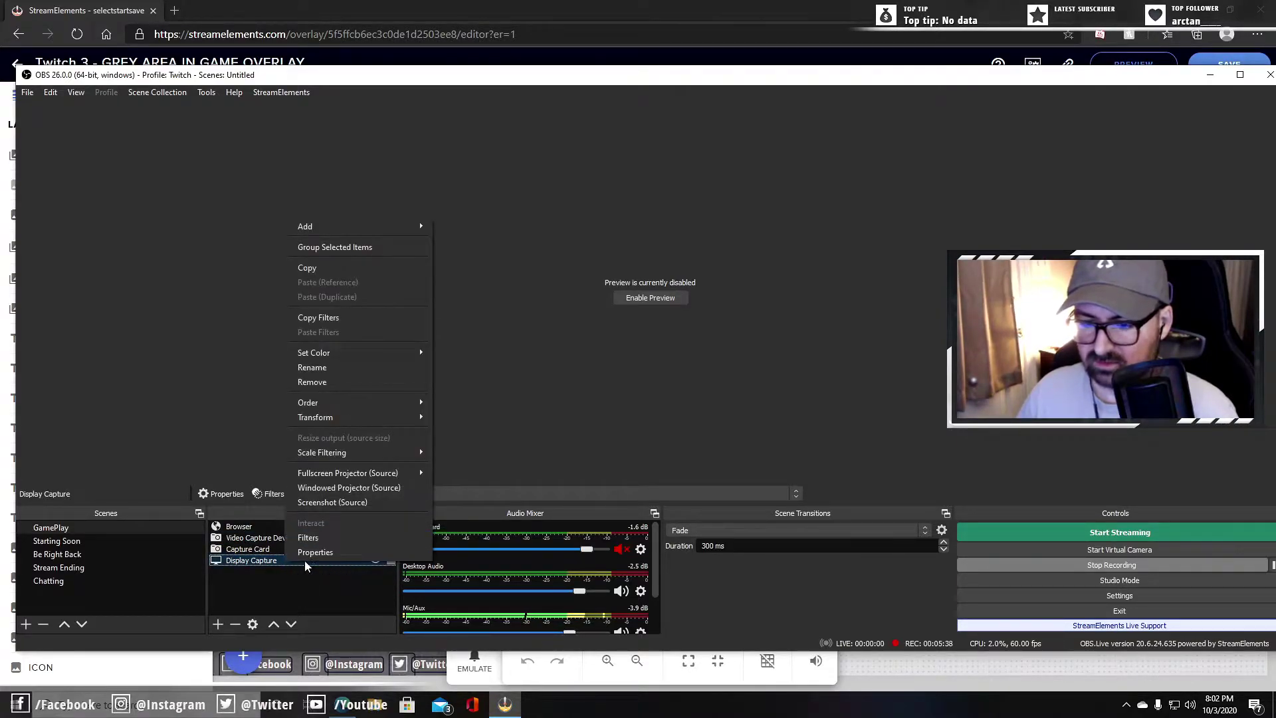
{"action": "mouse_move", "coordinate": [365, 228]}
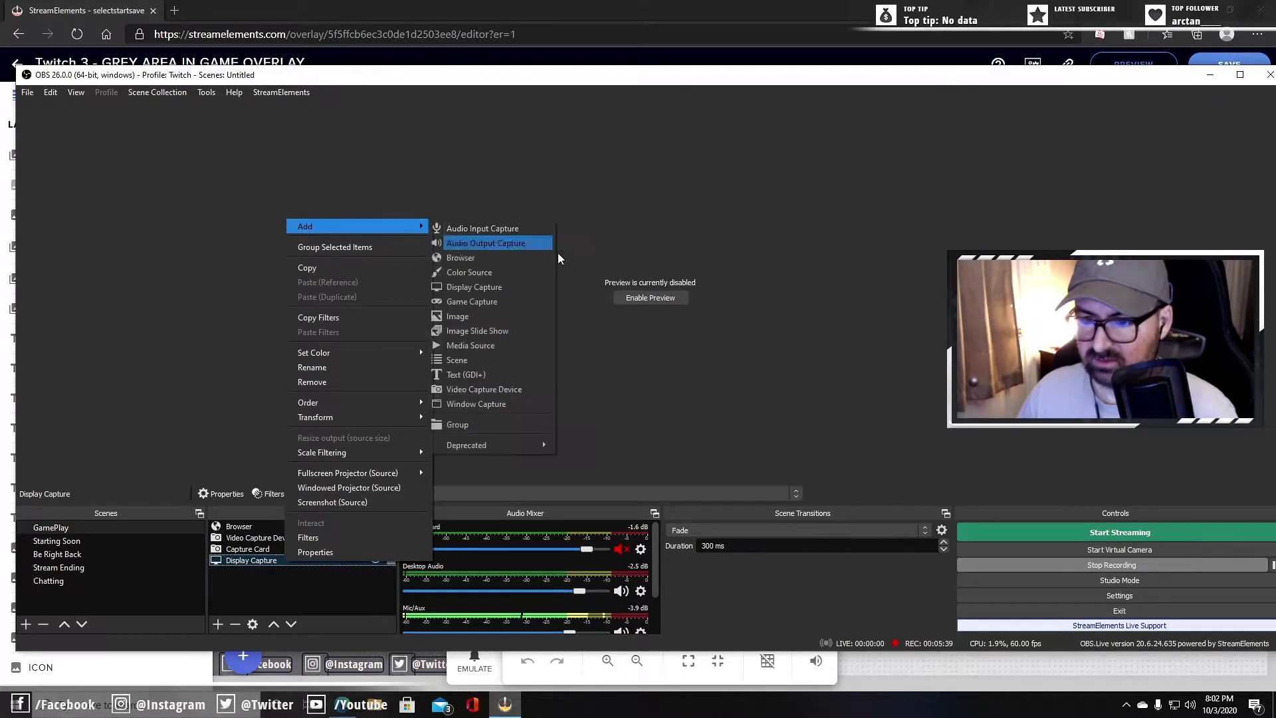
{"action": "left_click", "coordinate": [500, 49]}
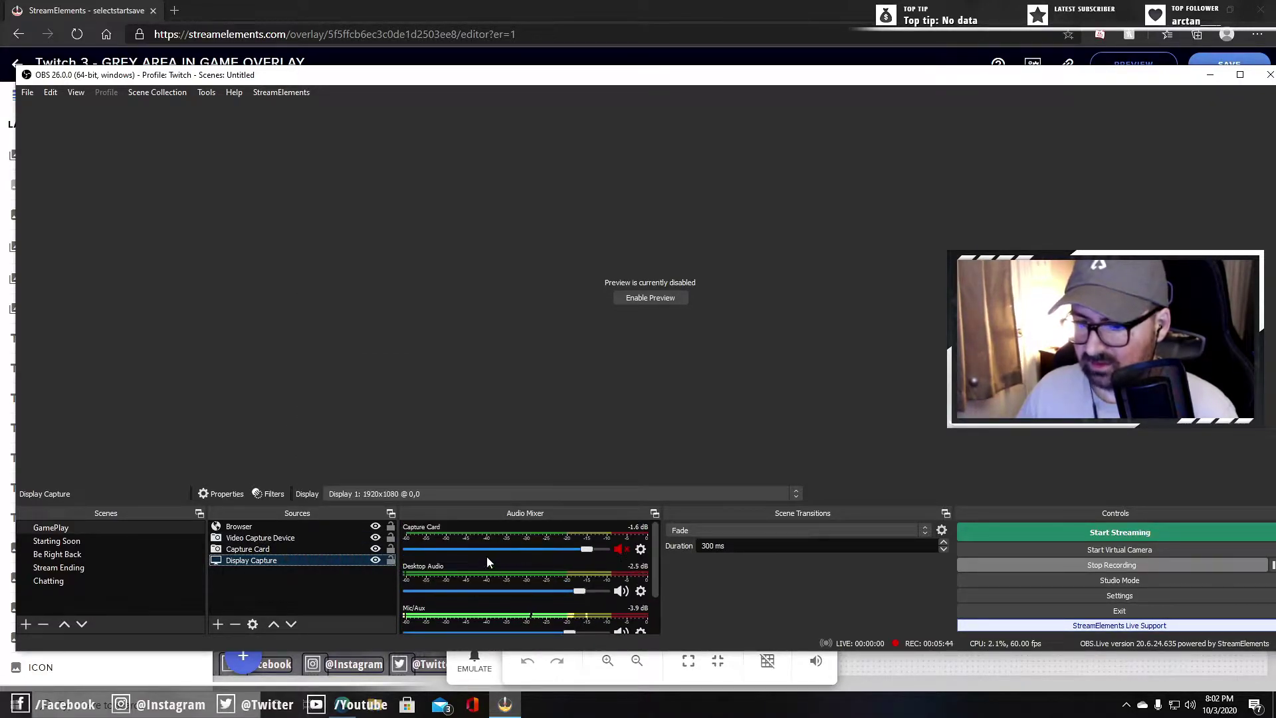
Look through the audio mixer channels from Capture Card down to Video Capture Device.
{"action": "scroll", "coordinate": [473, 542], "scroll_direction": "down", "scroll_amount": 2}
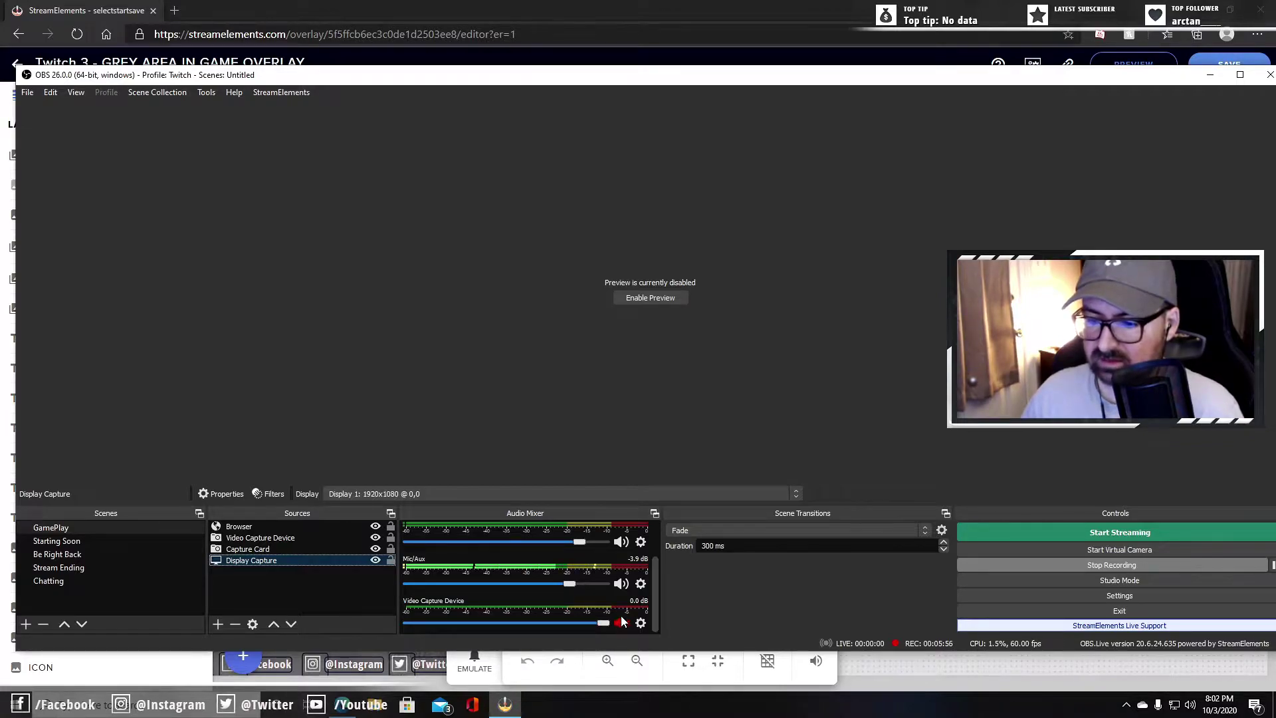
{"action": "scroll", "coordinate": [621, 622], "scroll_direction": "up", "scroll_amount": 1}
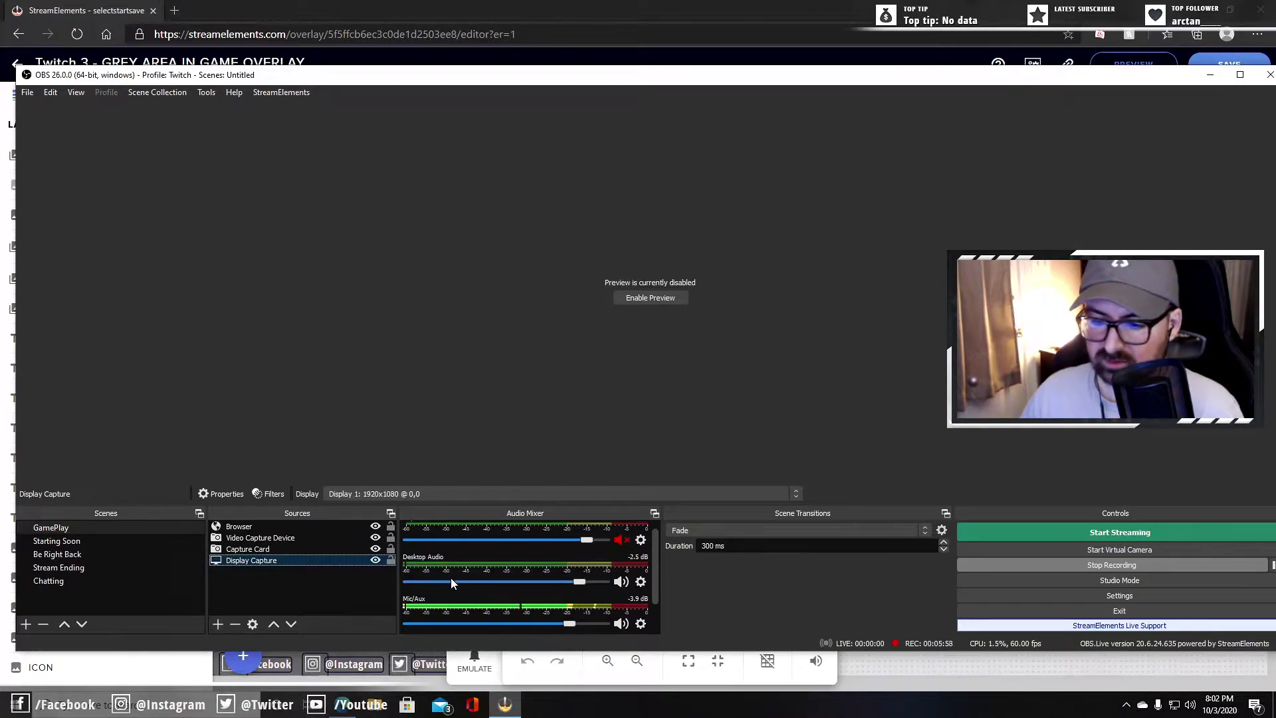
{"action": "scroll", "coordinate": [492, 563], "scroll_direction": "up", "scroll_amount": 1}
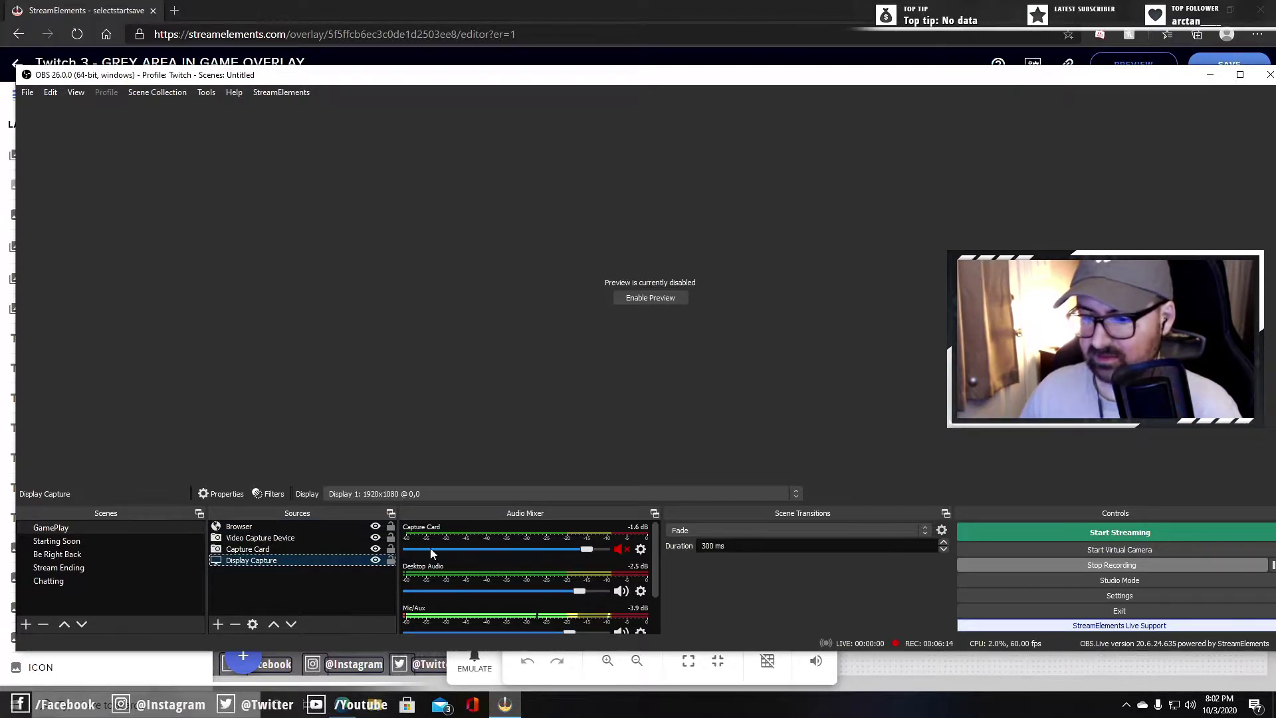
Switch to StreamElements in the browser, leave the overlay editor for My overlays and look through the dashboard's navigation sections.
{"action": "key", "text": "alt+Tab"}
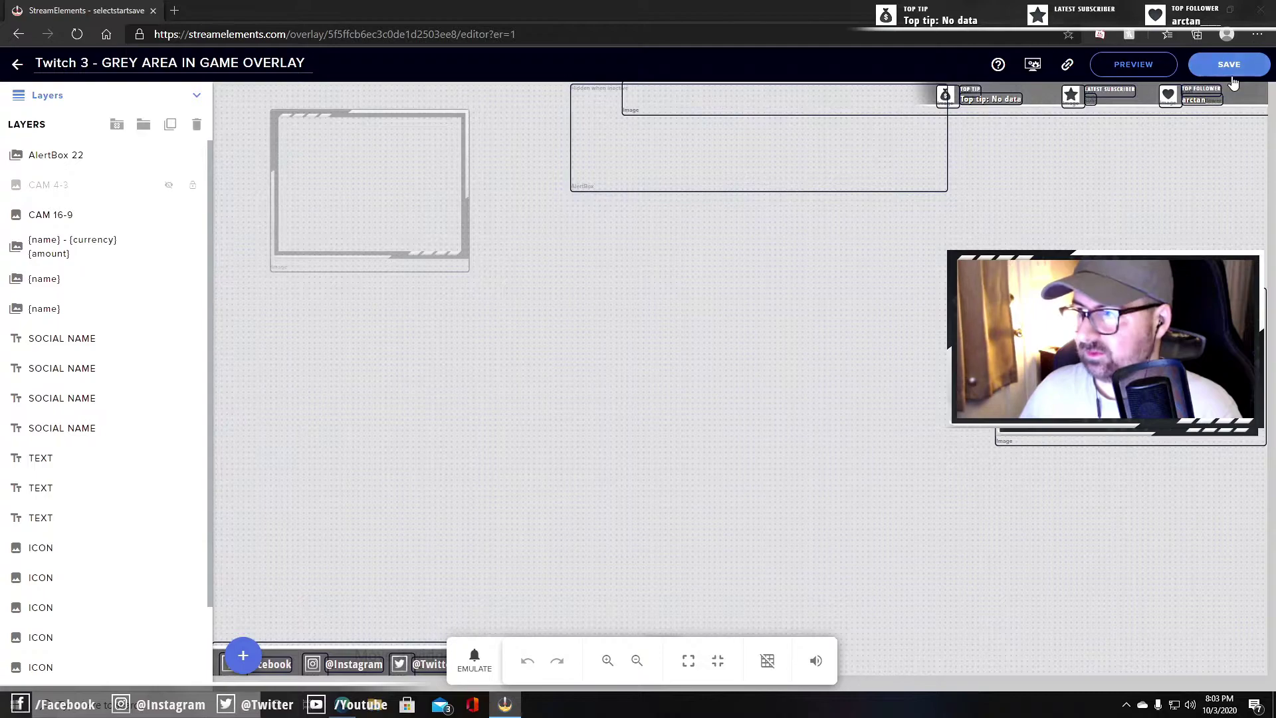
{"action": "left_click", "coordinate": [18, 64]}
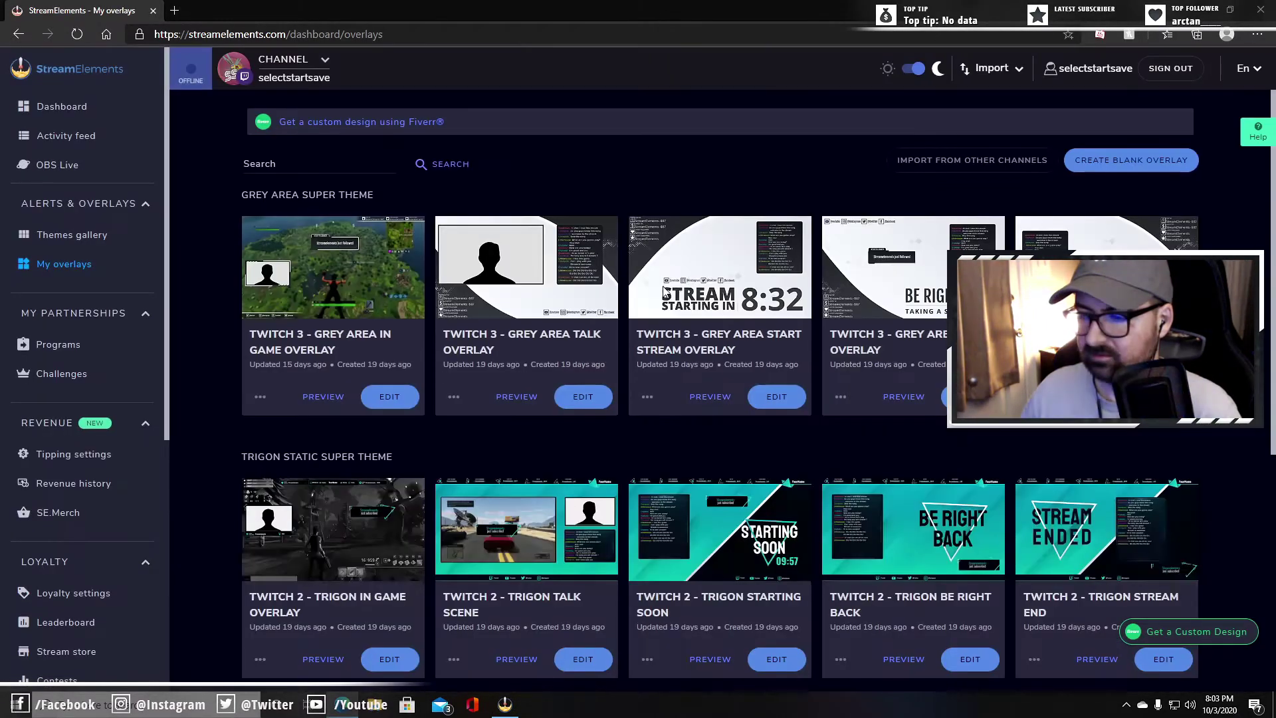
{"action": "scroll", "coordinate": [135, 358], "scroll_direction": "down", "scroll_amount": 3}
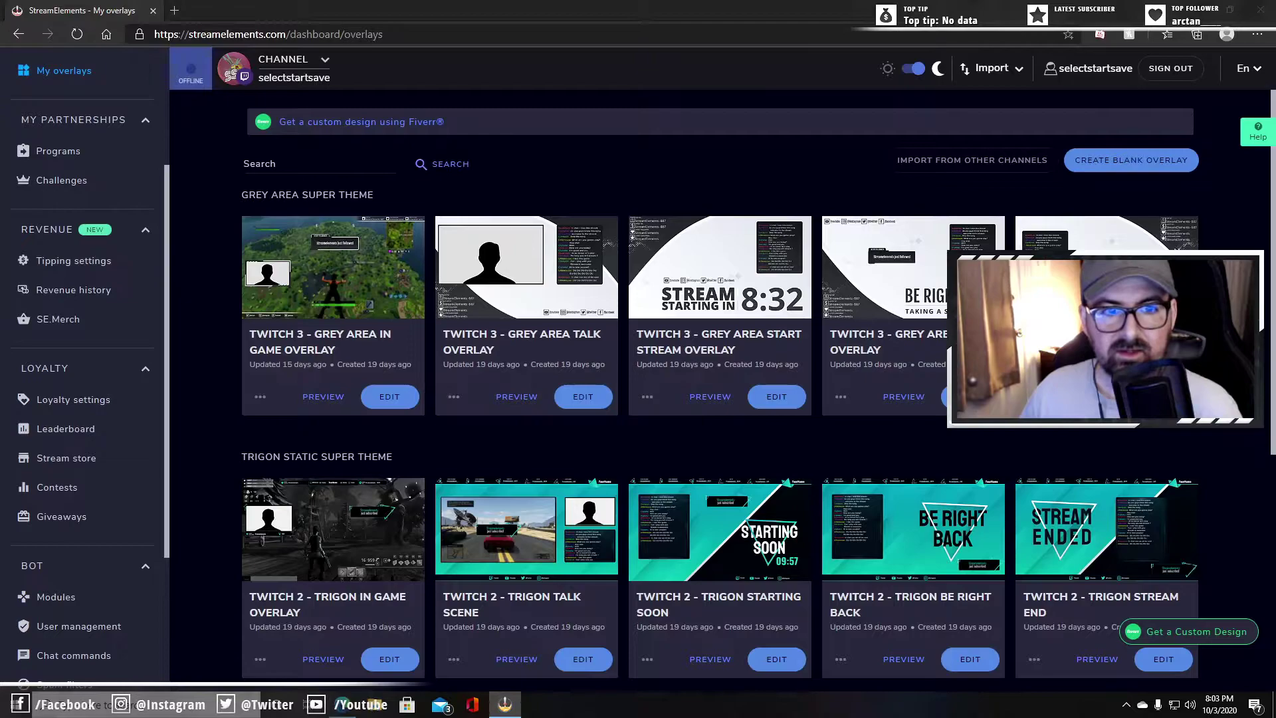
{"action": "scroll", "coordinate": [104, 403], "scroll_direction": "down", "scroll_amount": 2}
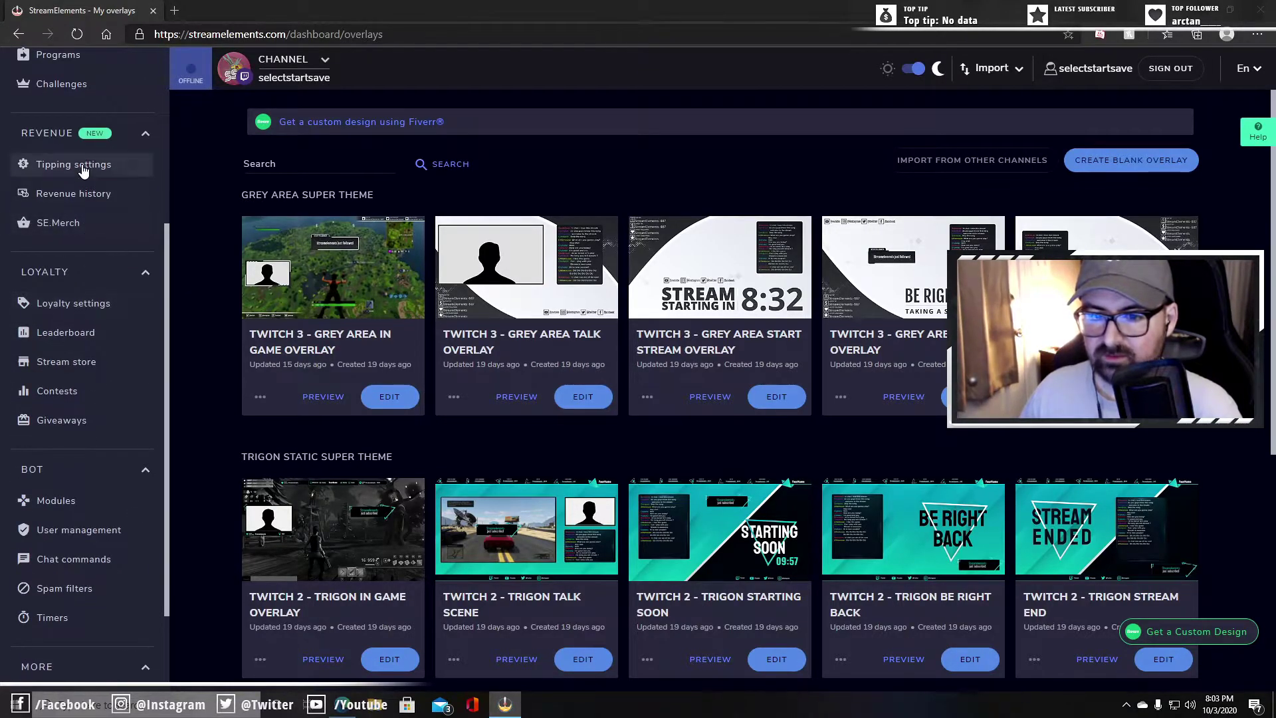
{"action": "scroll", "coordinate": [93, 259], "scroll_direction": "down", "scroll_amount": 2}
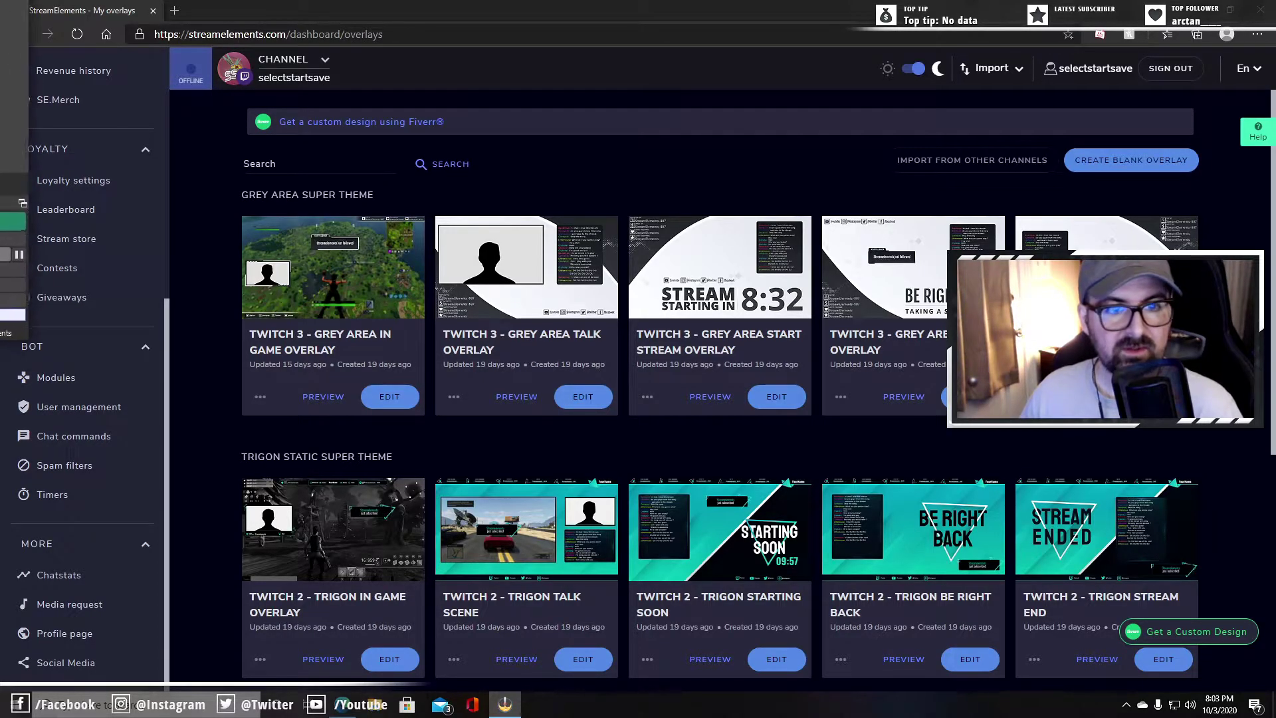
Bring the OBS window back over the browser and disable its scene preview.
{"action": "left_click_drag", "start_coordinate": [0, 67], "coordinate": [392, 83]}
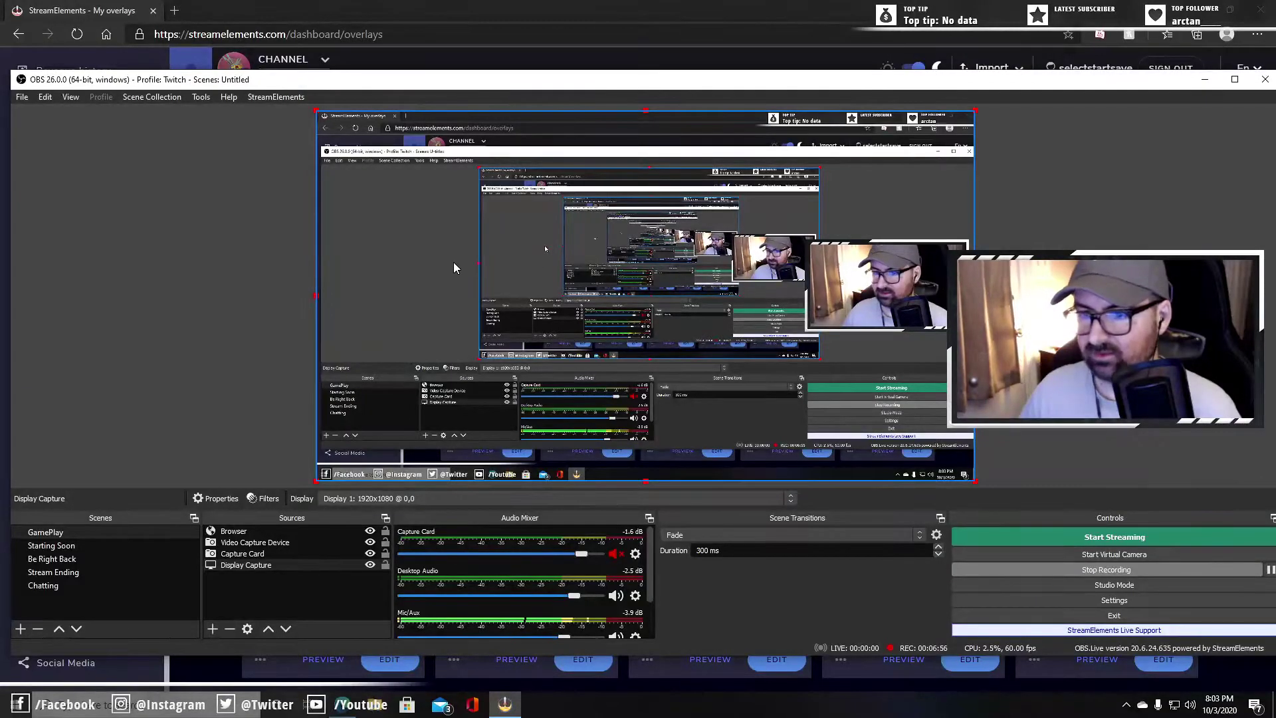
{"action": "right_click", "coordinate": [385, 225]}
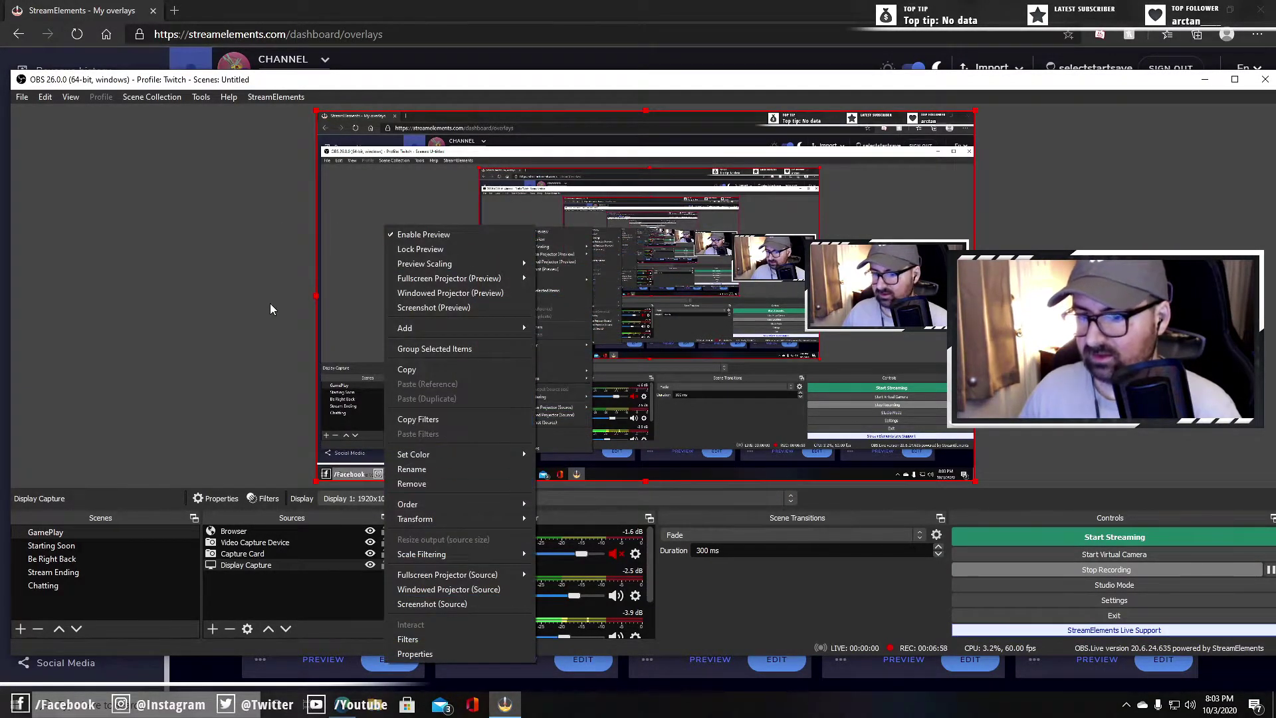
{"action": "left_click", "coordinate": [402, 236]}
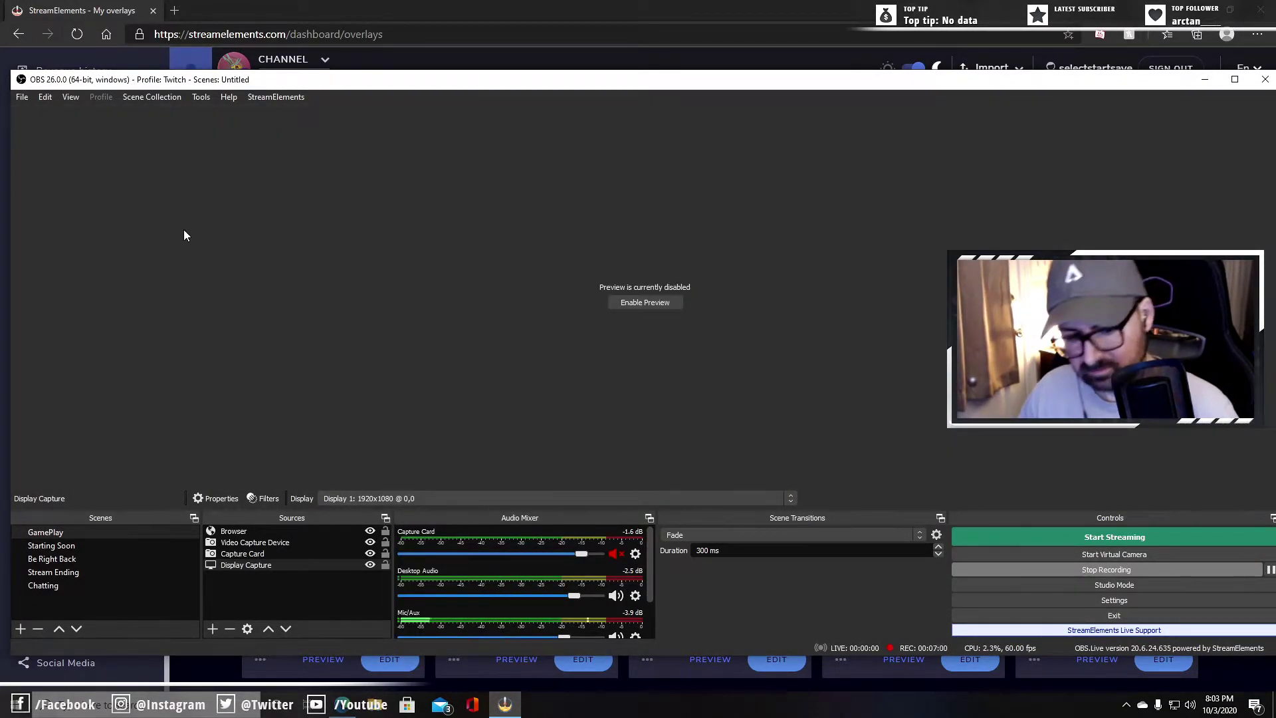
Open the OBS settings and review the General options, including output, source snapping, projectors, system tray and multiview.
{"action": "left_click", "coordinate": [43, 98]}
{"action": "mouse_move", "coordinate": [22, 98]}
{"action": "left_click", "coordinate": [35, 145]}
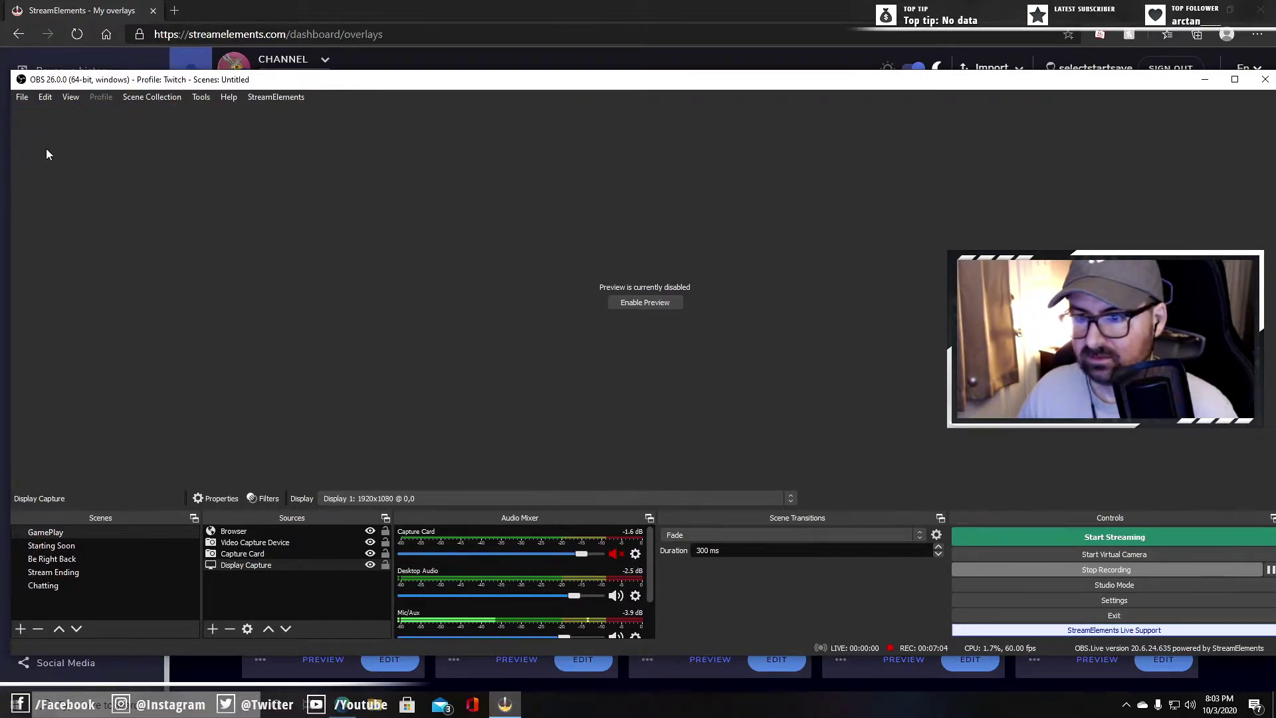
{"action": "left_click_drag", "start_coordinate": [654, 126], "coordinate": [666, 112]}
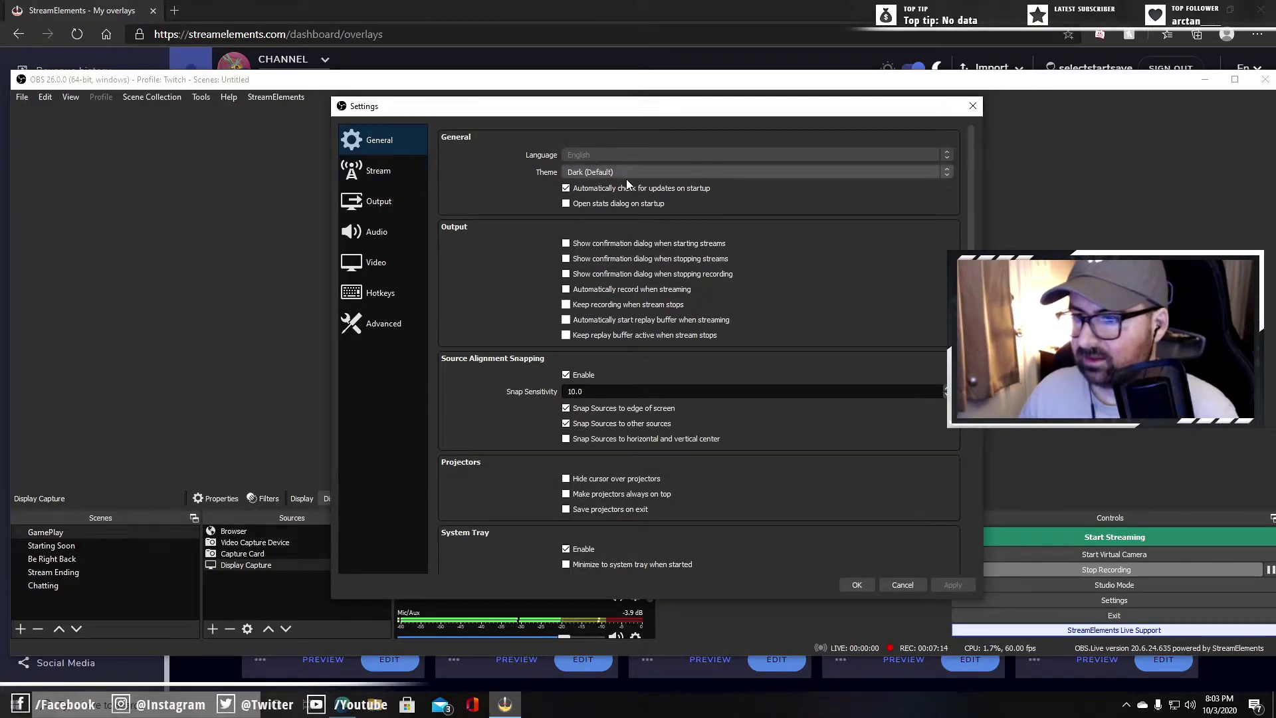
{"action": "scroll", "coordinate": [718, 280], "scroll_direction": "down", "scroll_amount": 1}
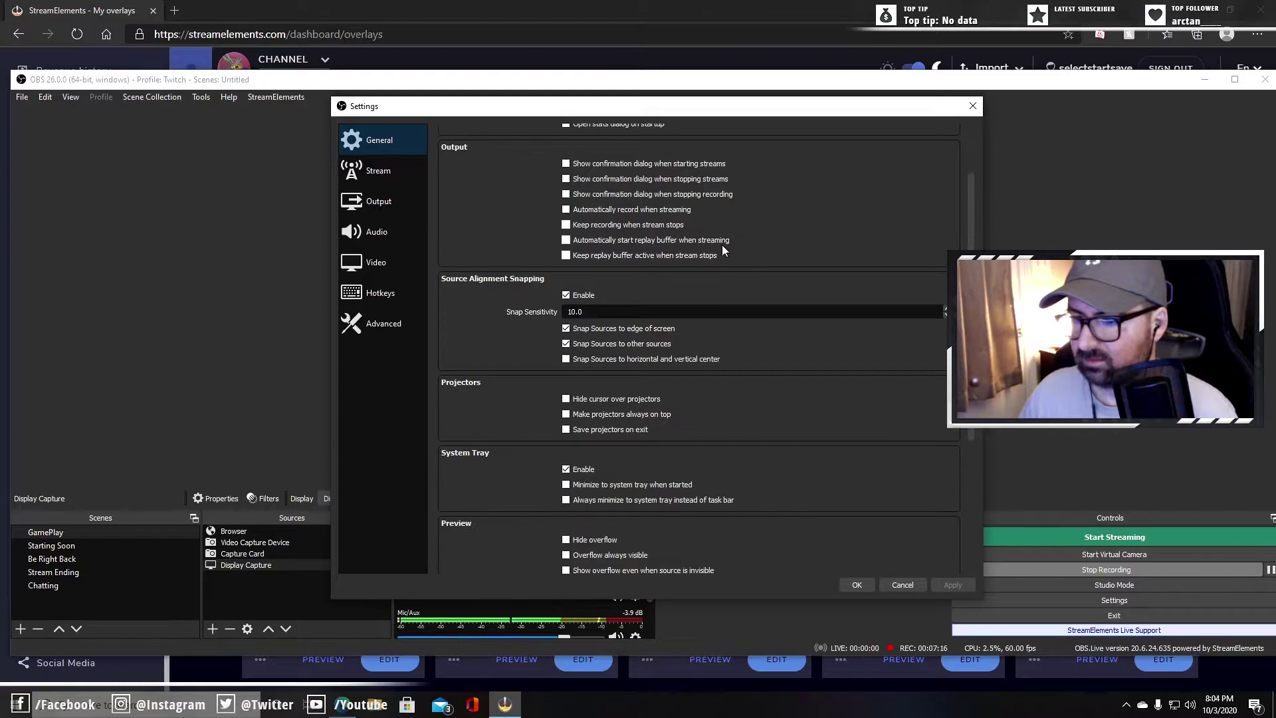
{"action": "scroll", "coordinate": [726, 247], "scroll_direction": "up", "scroll_amount": 1}
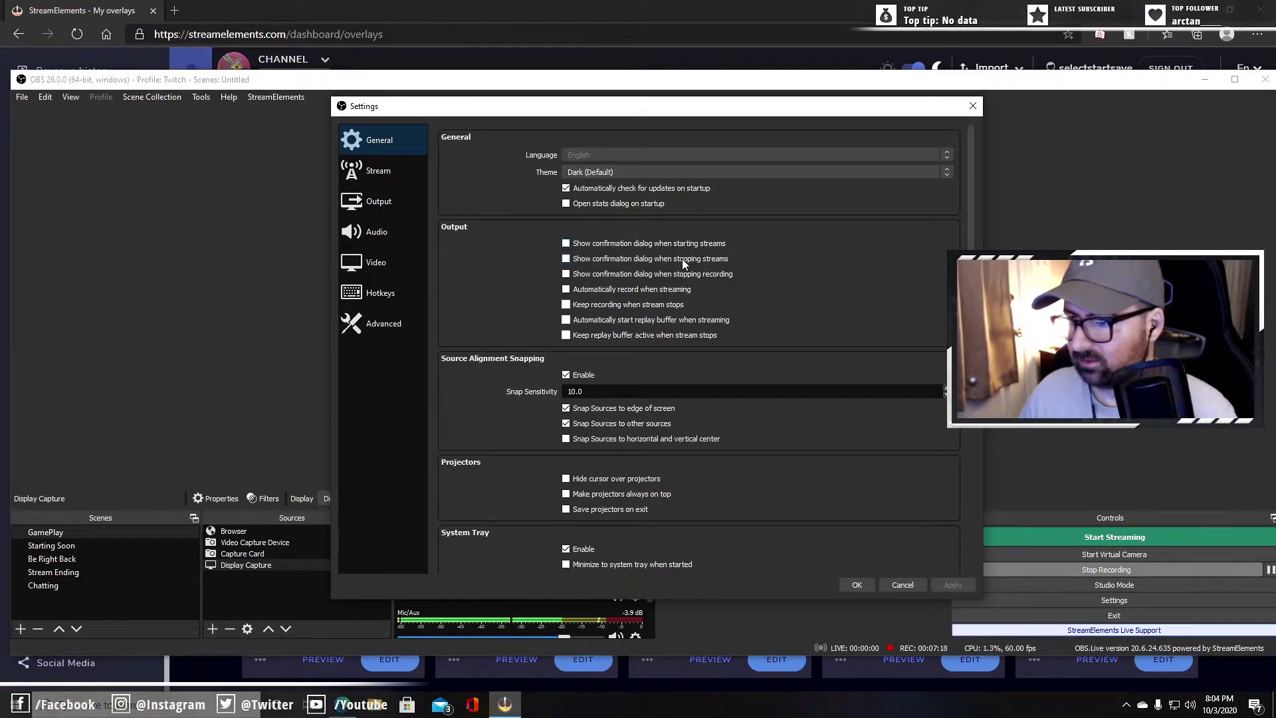
{"action": "scroll", "coordinate": [747, 264], "scroll_direction": "down", "scroll_amount": 1}
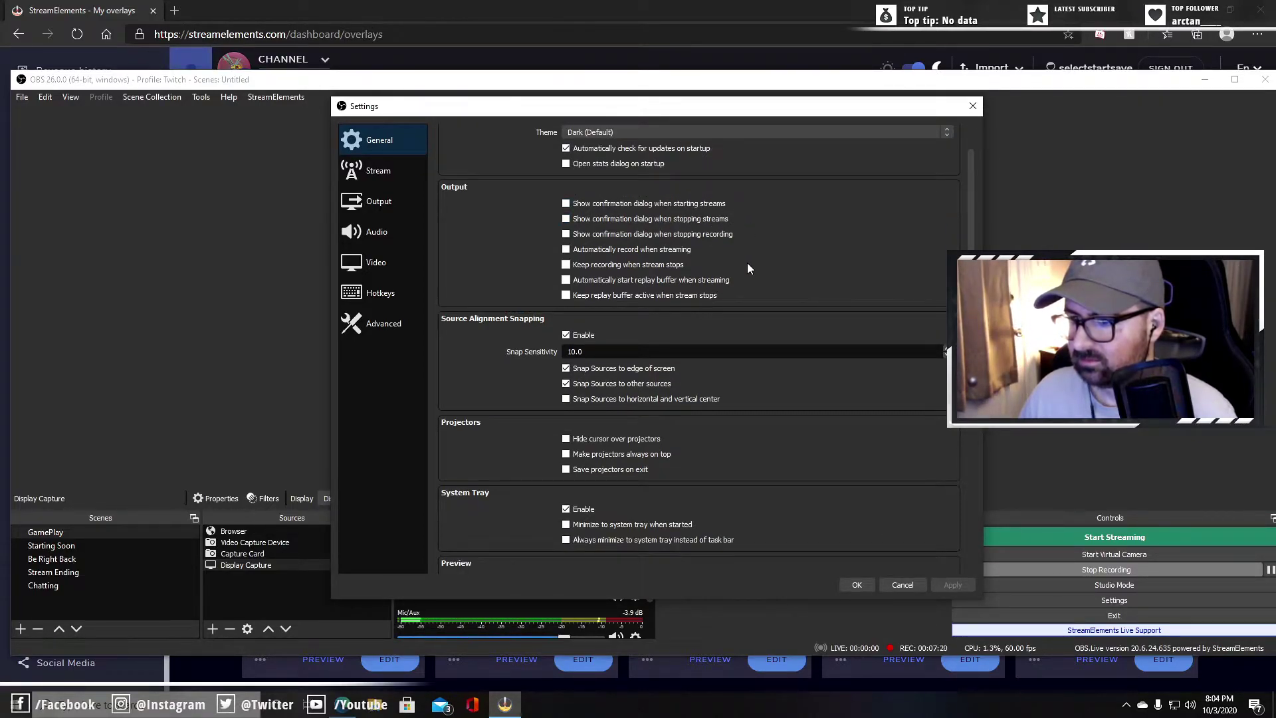
{"action": "scroll", "coordinate": [747, 262], "scroll_direction": "down", "scroll_amount": 1}
{"action": "scroll", "coordinate": [747, 266], "scroll_direction": "down", "scroll_amount": 3}
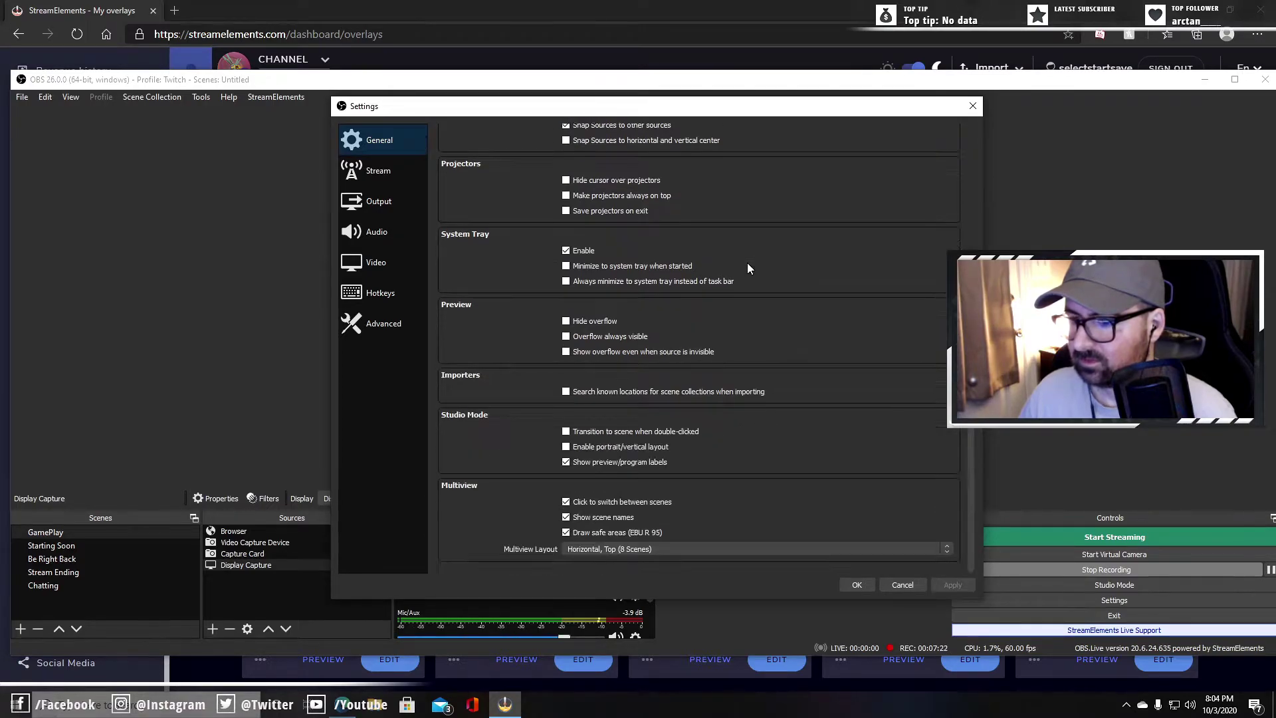
{"action": "scroll", "coordinate": [719, 359], "scroll_direction": "up", "scroll_amount": 3}
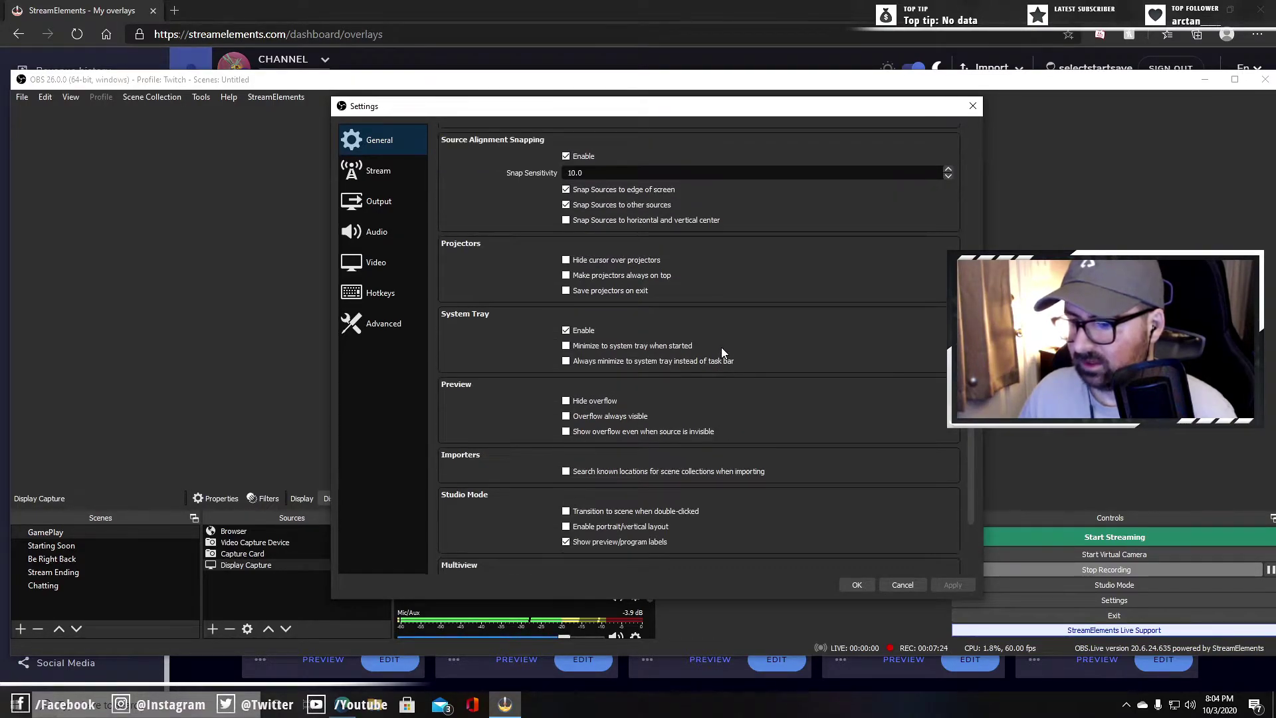
Examine the Stream settings and the list of streaming services, keeping Restream.io as the service.
{"action": "left_click", "coordinate": [377, 172]}
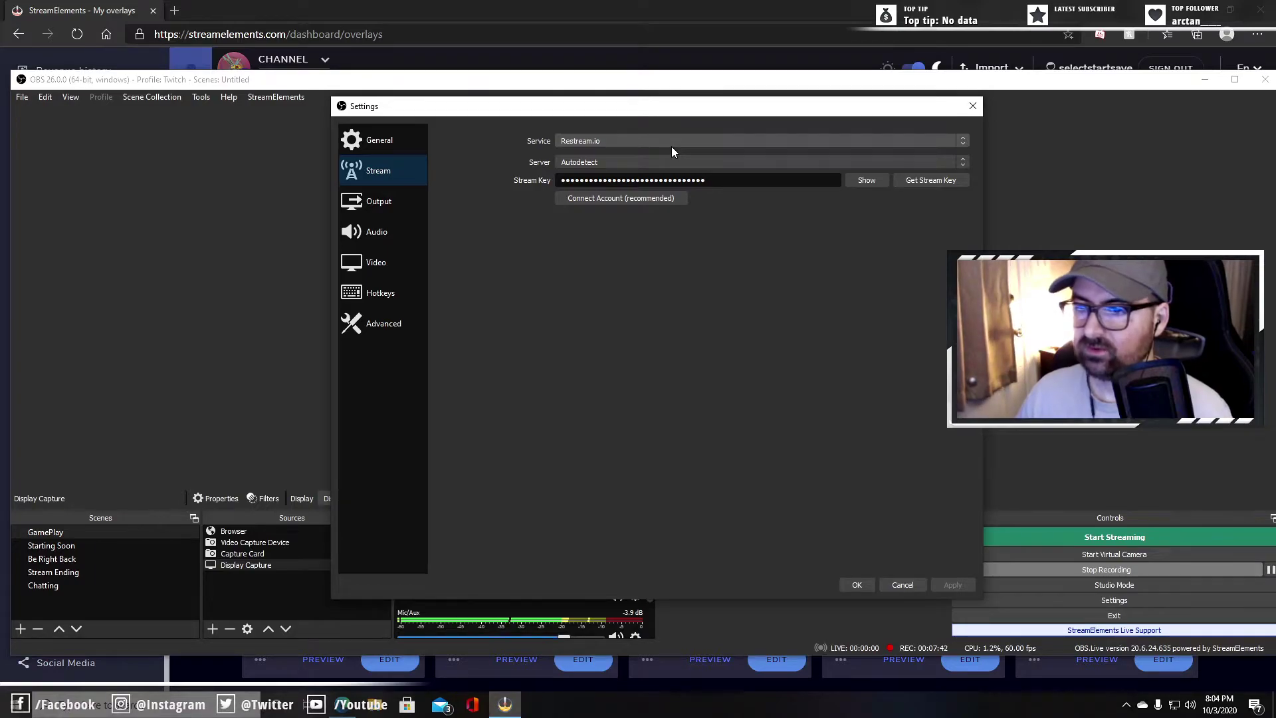
{"action": "left_click", "coordinate": [633, 139]}
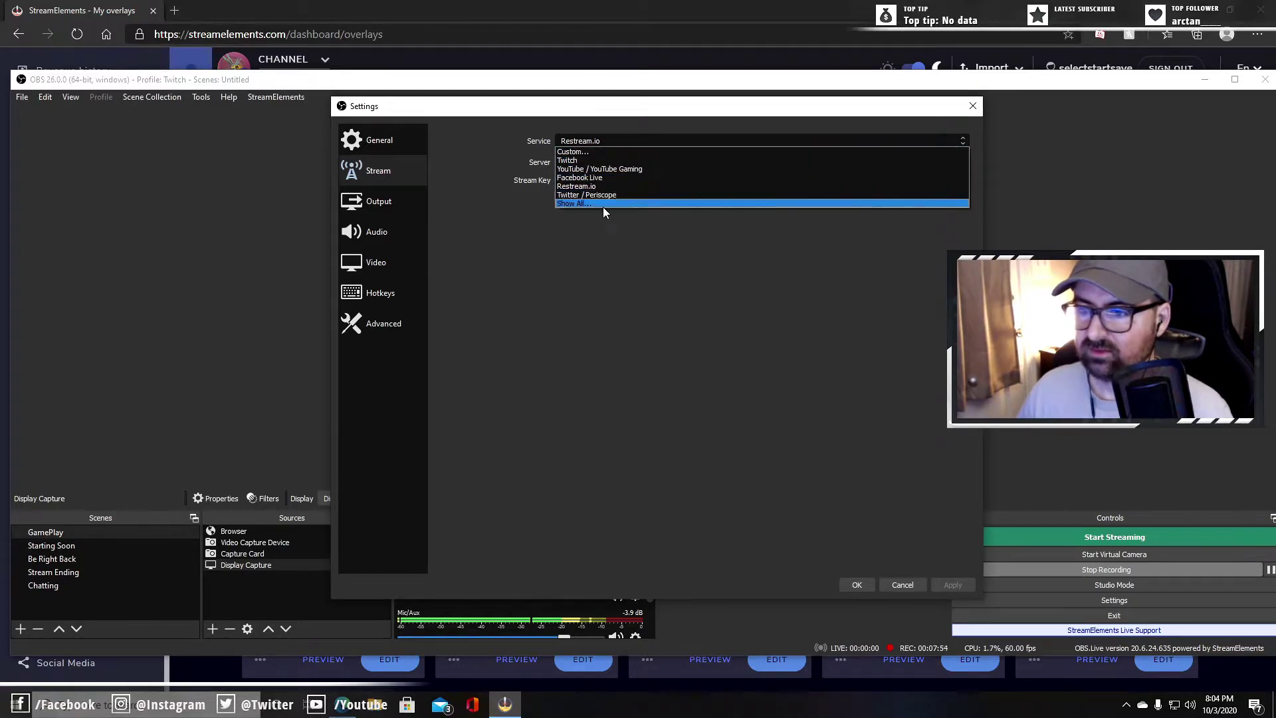
{"action": "left_click", "coordinate": [580, 248]}
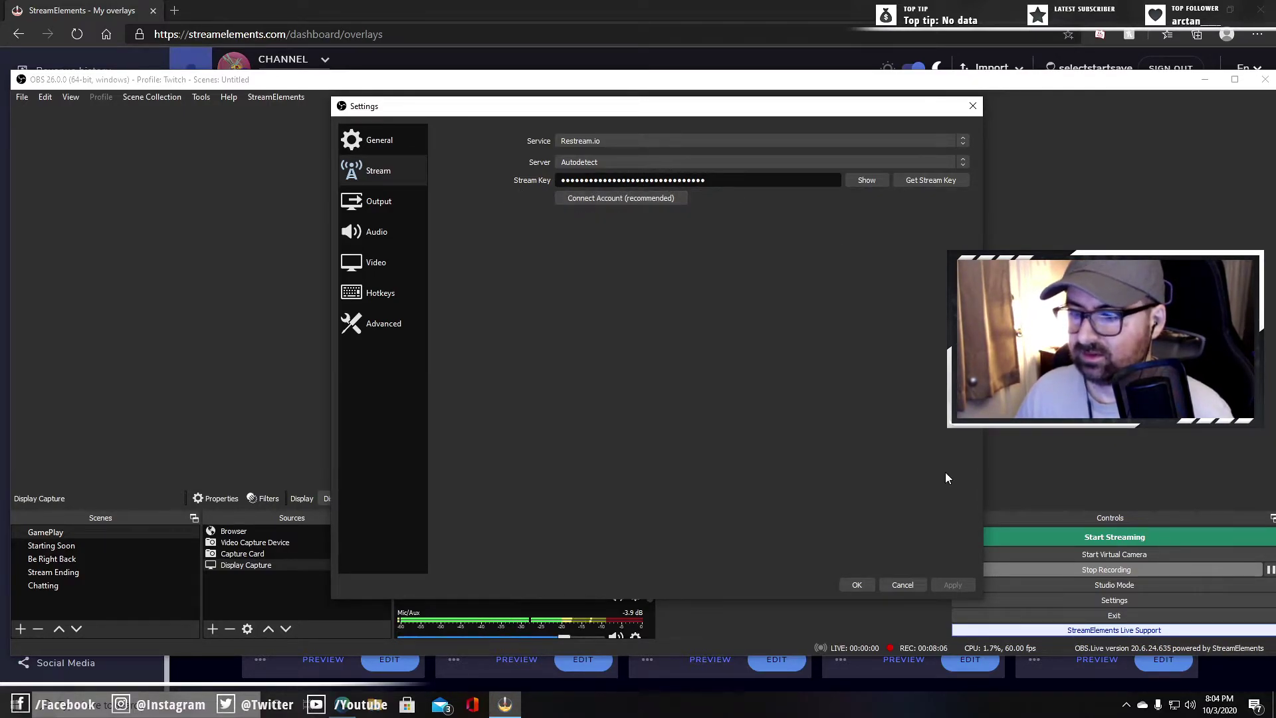
Examine the Output settings for streaming and the available encoder presets, keeping Twitch Streaming.
{"action": "left_click", "coordinate": [376, 200]}
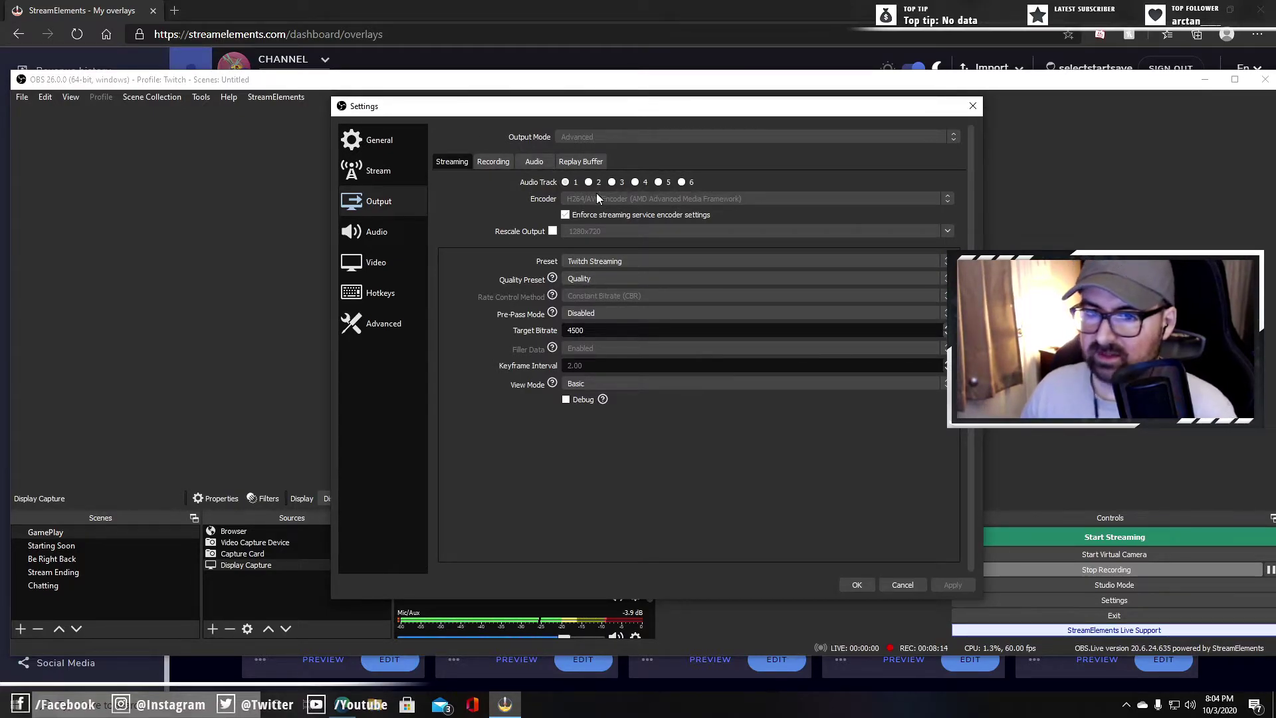
{"action": "left_click", "coordinate": [673, 263]}
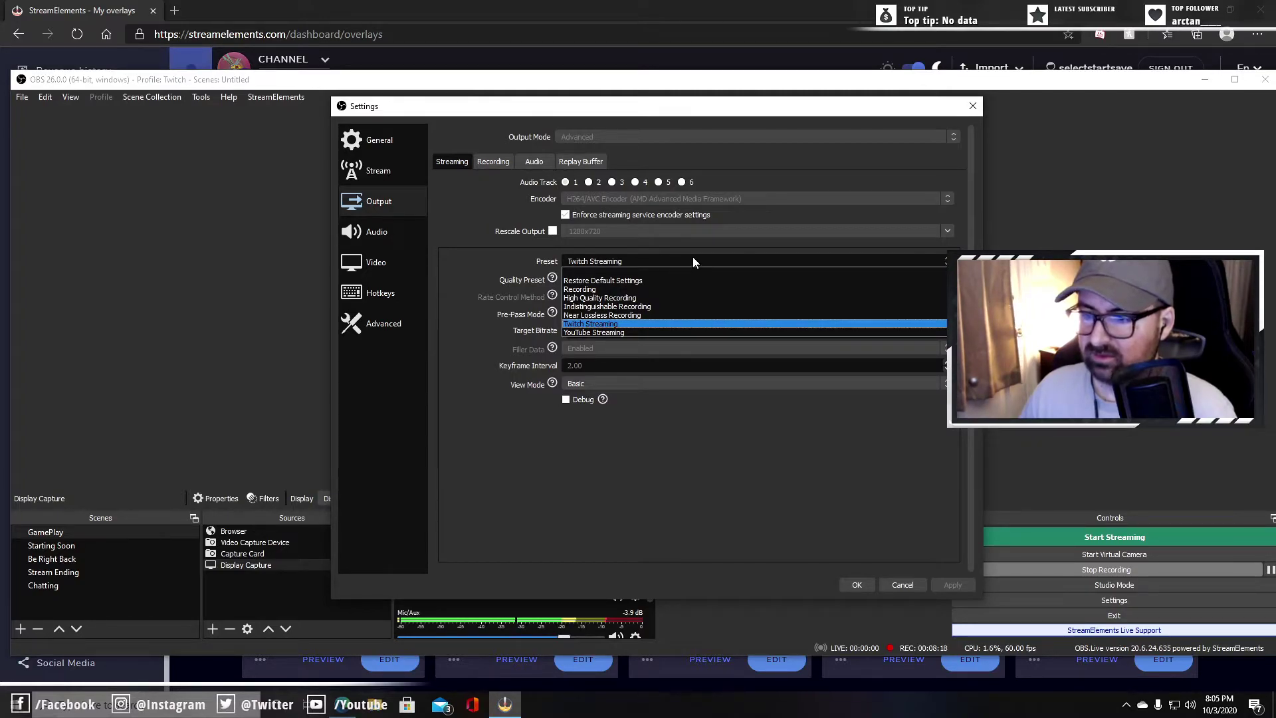
{"action": "left_click", "coordinate": [692, 260]}
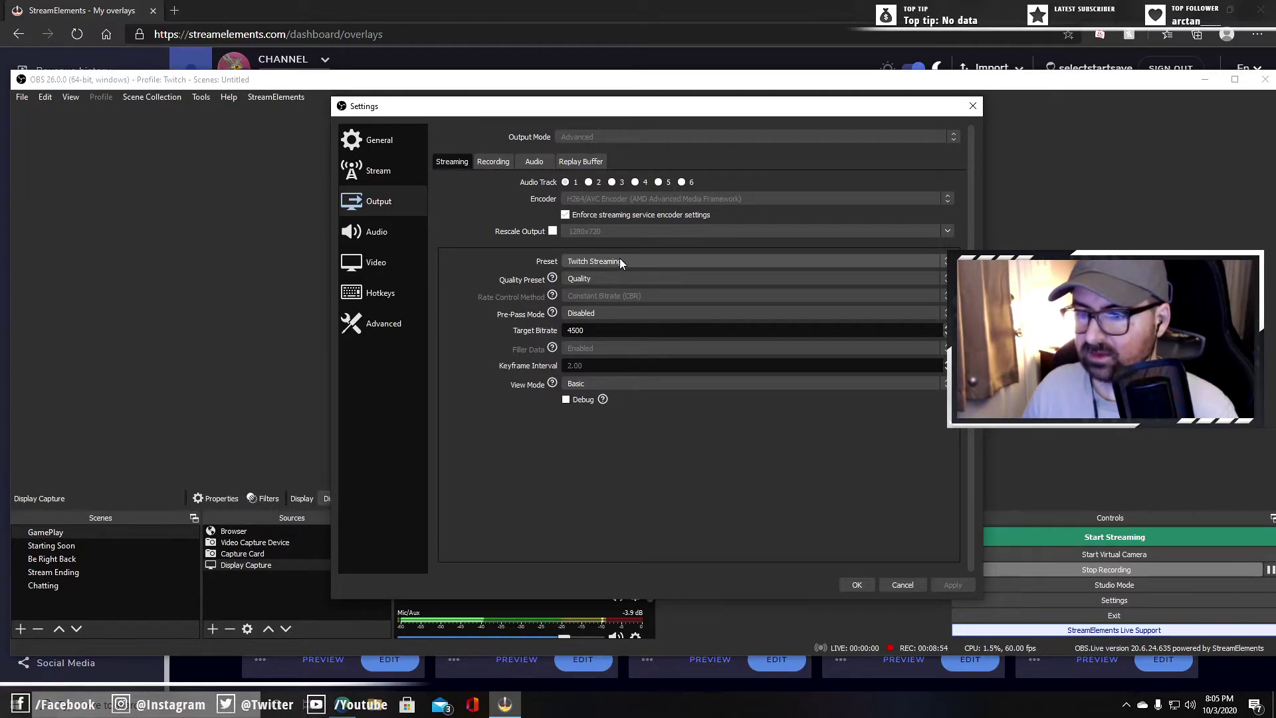
Recheck the encoder presets with Twitch Streaming selected, and examine the Audio settings for devices, meters, monitoring and the push-to-mute and push-to-talk options.
{"action": "left_click", "coordinate": [645, 261]}
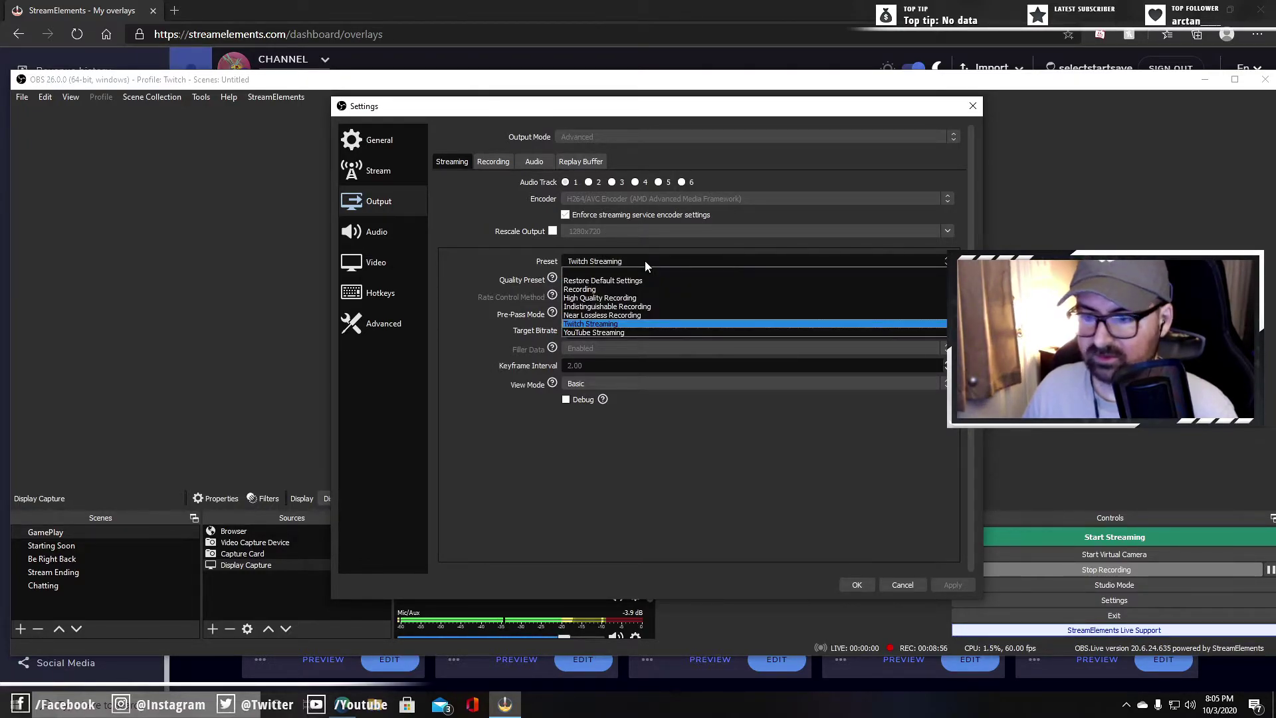
{"action": "left_click", "coordinate": [615, 323]}
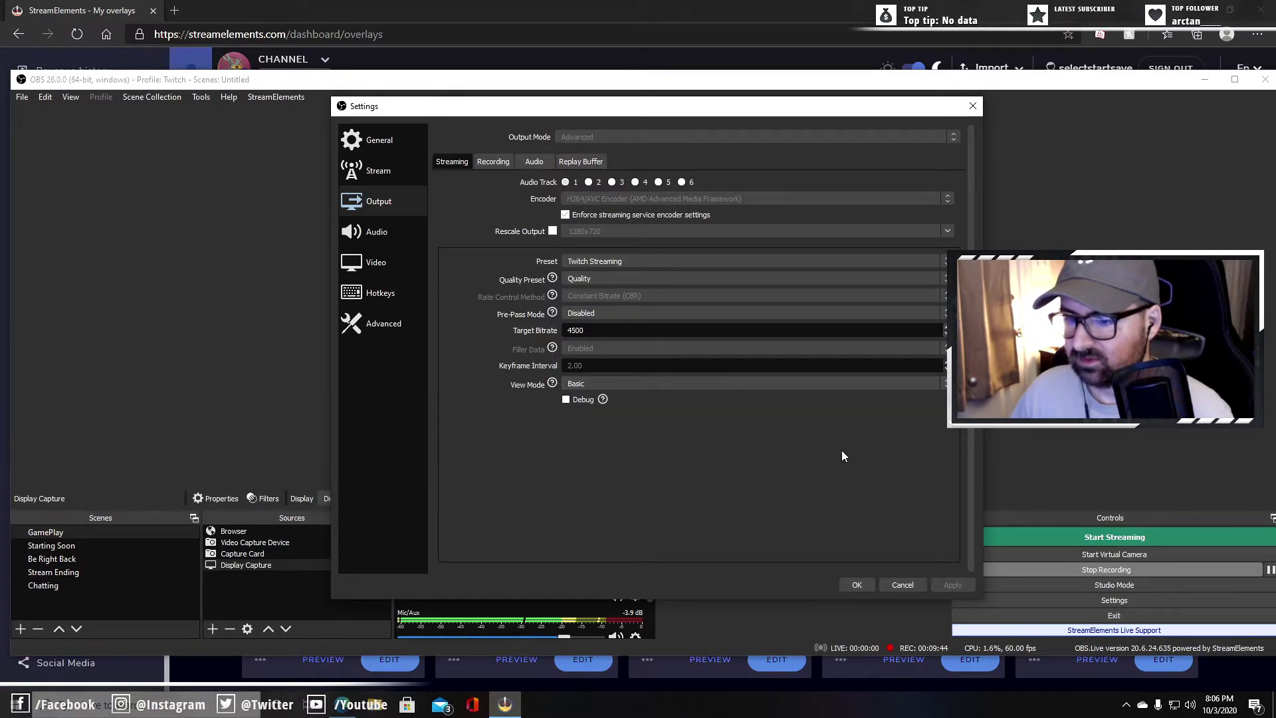
{"action": "left_click", "coordinate": [371, 234]}
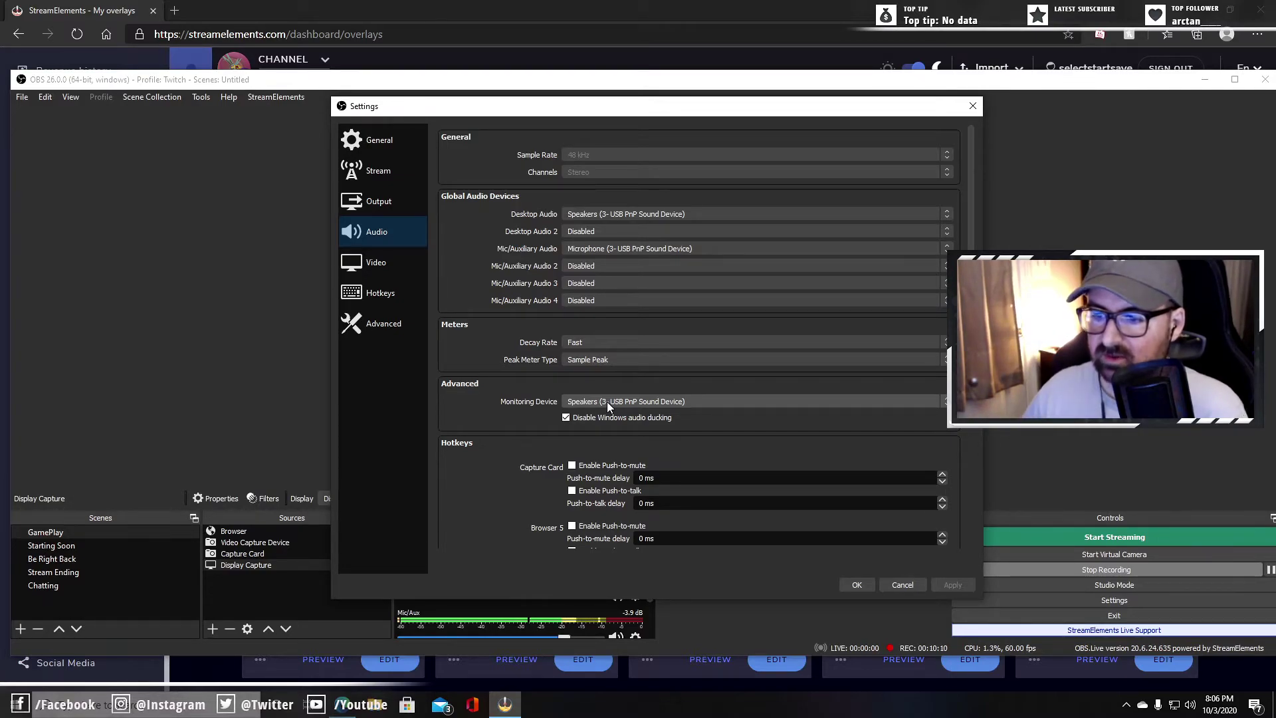
{"action": "scroll", "coordinate": [505, 313], "scroll_direction": "down", "scroll_amount": 2}
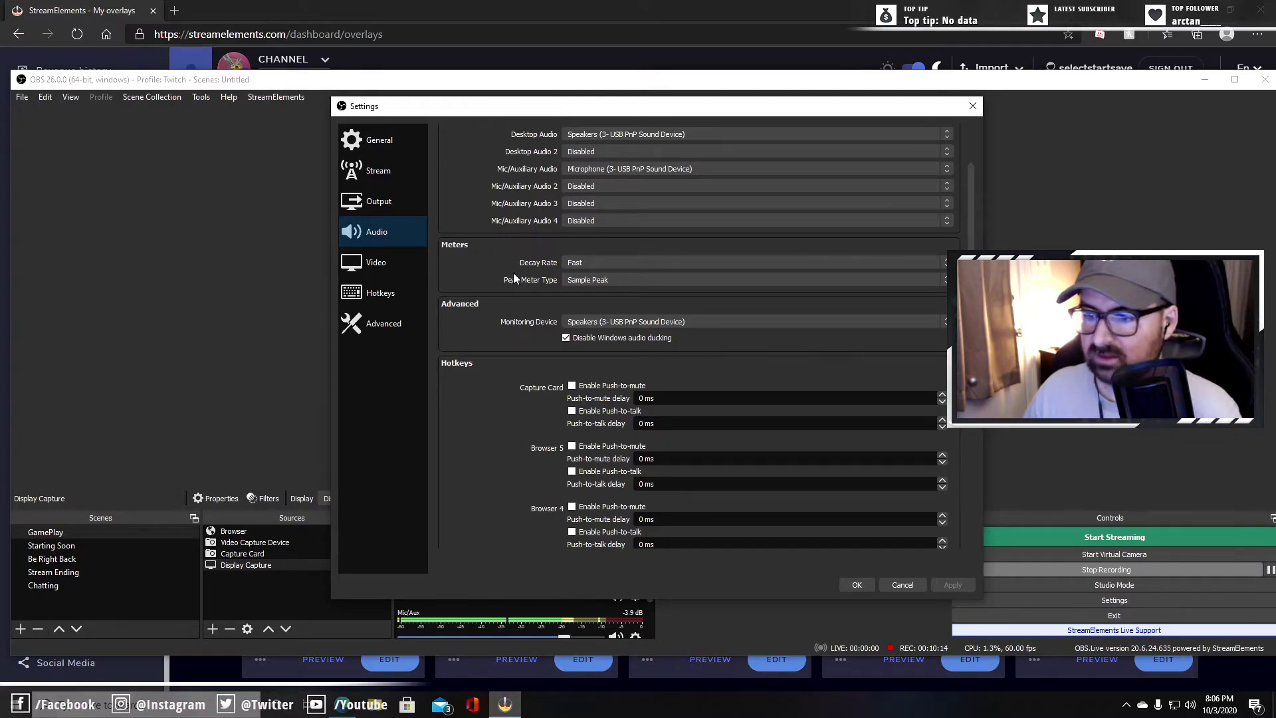
{"action": "scroll", "coordinate": [659, 307], "scroll_direction": "down", "scroll_amount": 6}
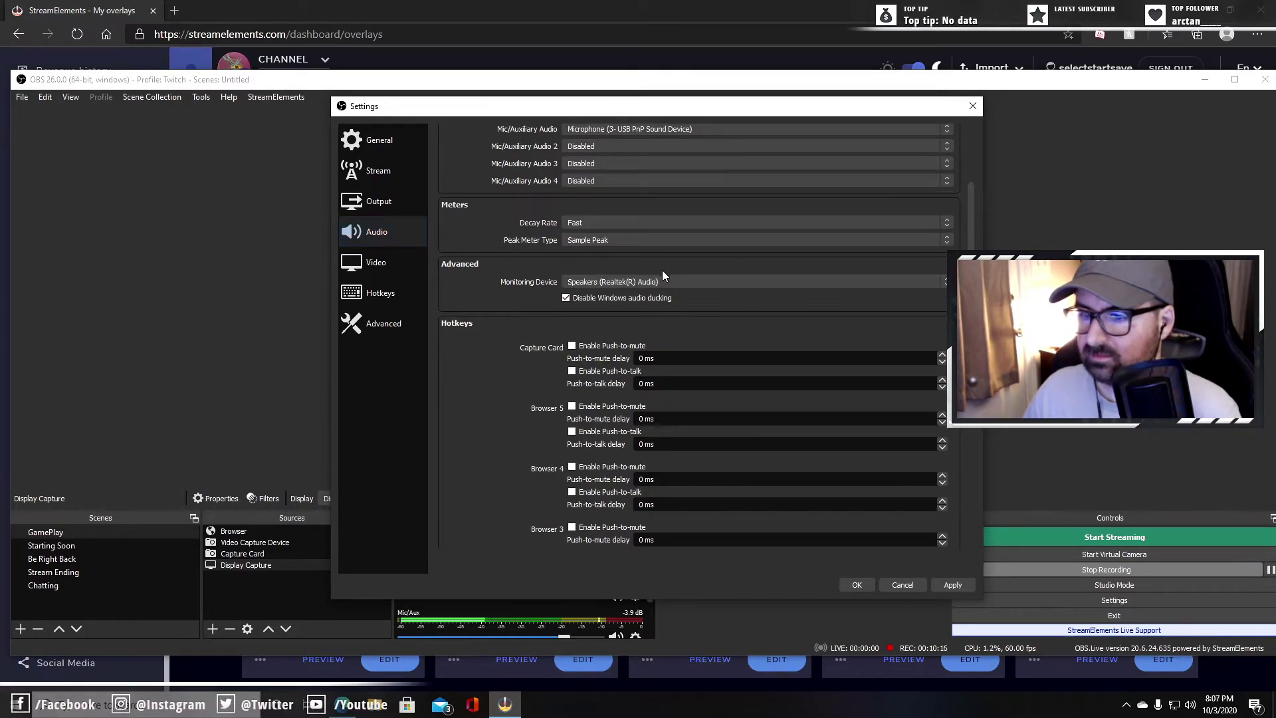
{"action": "scroll", "coordinate": [646, 222], "scroll_direction": "down", "scroll_amount": 3}
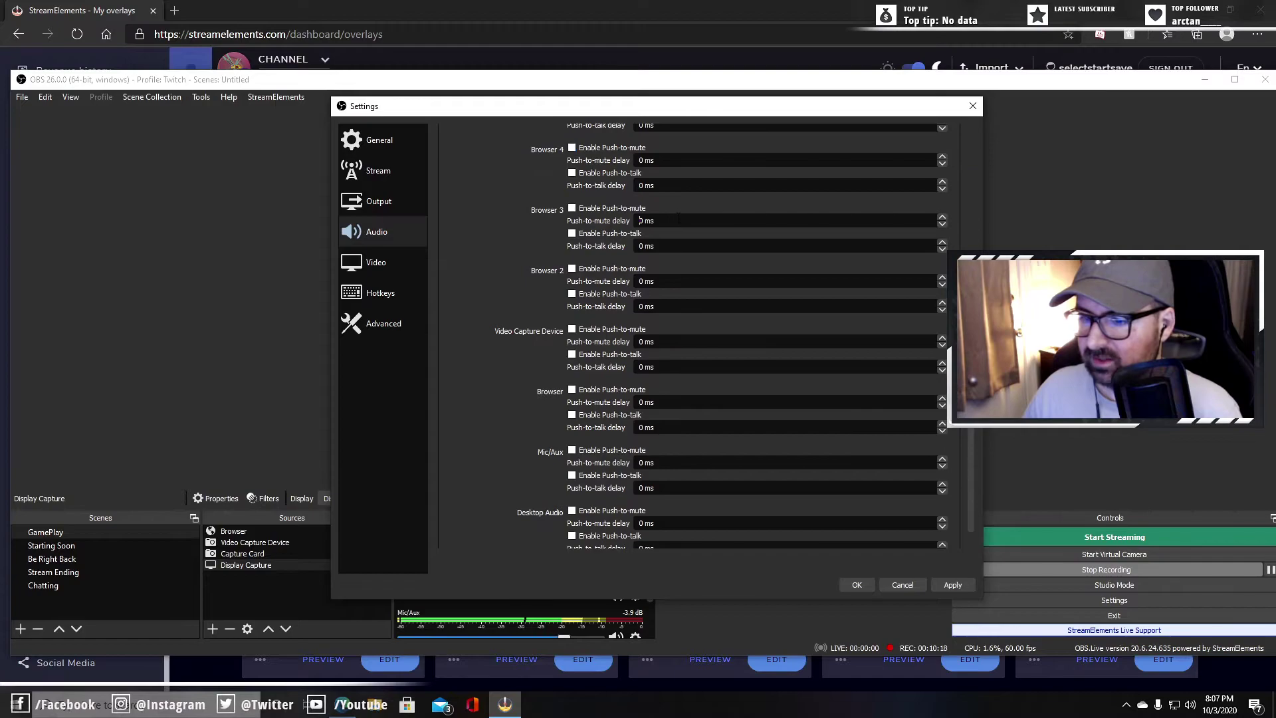
{"action": "scroll", "coordinate": [728, 334], "scroll_direction": "up", "scroll_amount": 1}
{"action": "left_click_drag", "start_coordinate": [644, 321], "coordinate": [633, 323]}
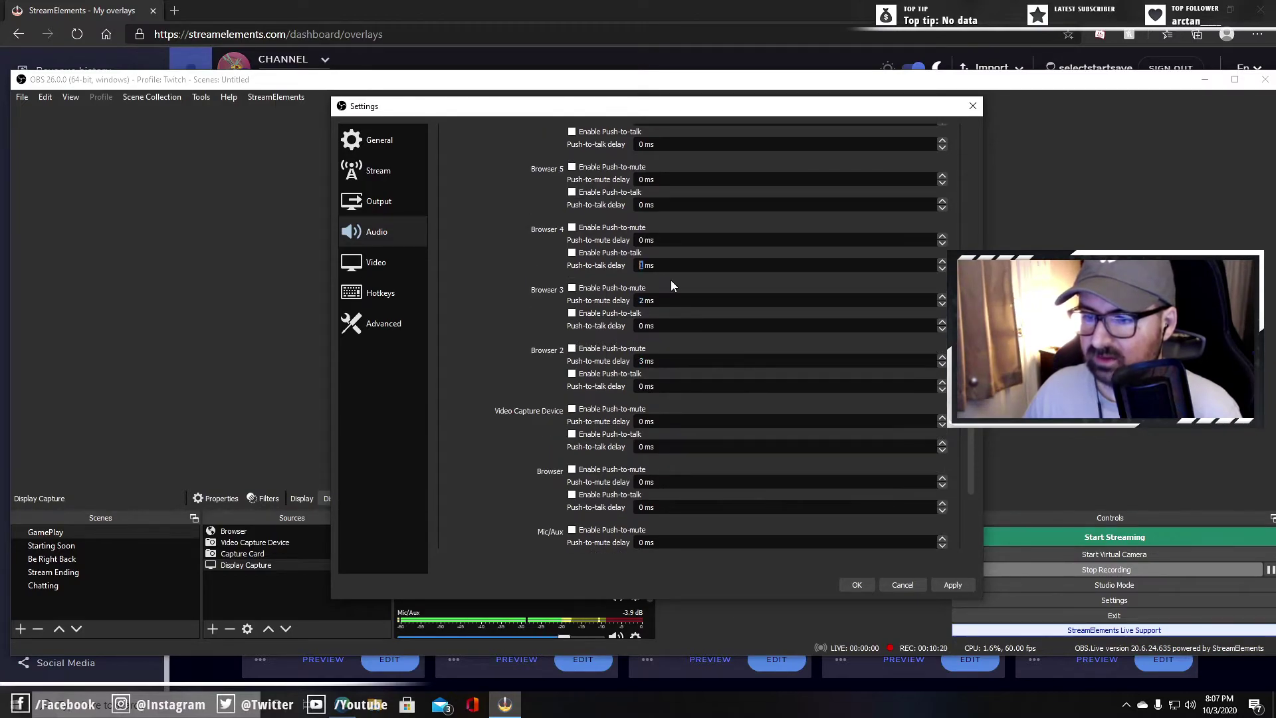
{"action": "scroll", "coordinate": [670, 291], "scroll_direction": "up", "scroll_amount": 10}
Review the Video settings and examine the Hotkeys for streaming, recording and switching between the Be Right Back, Chatting and GamePlay scenes.
{"action": "left_click", "coordinate": [376, 262]}
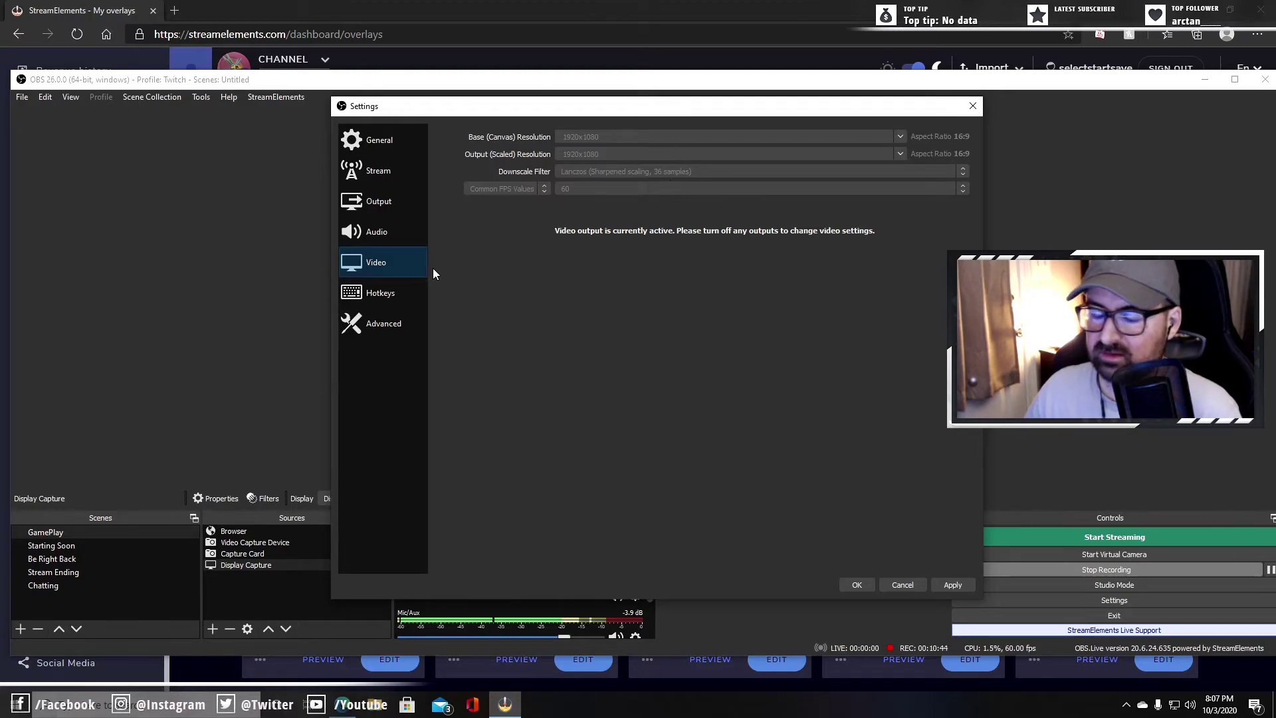
{"action": "left_click", "coordinate": [384, 297]}
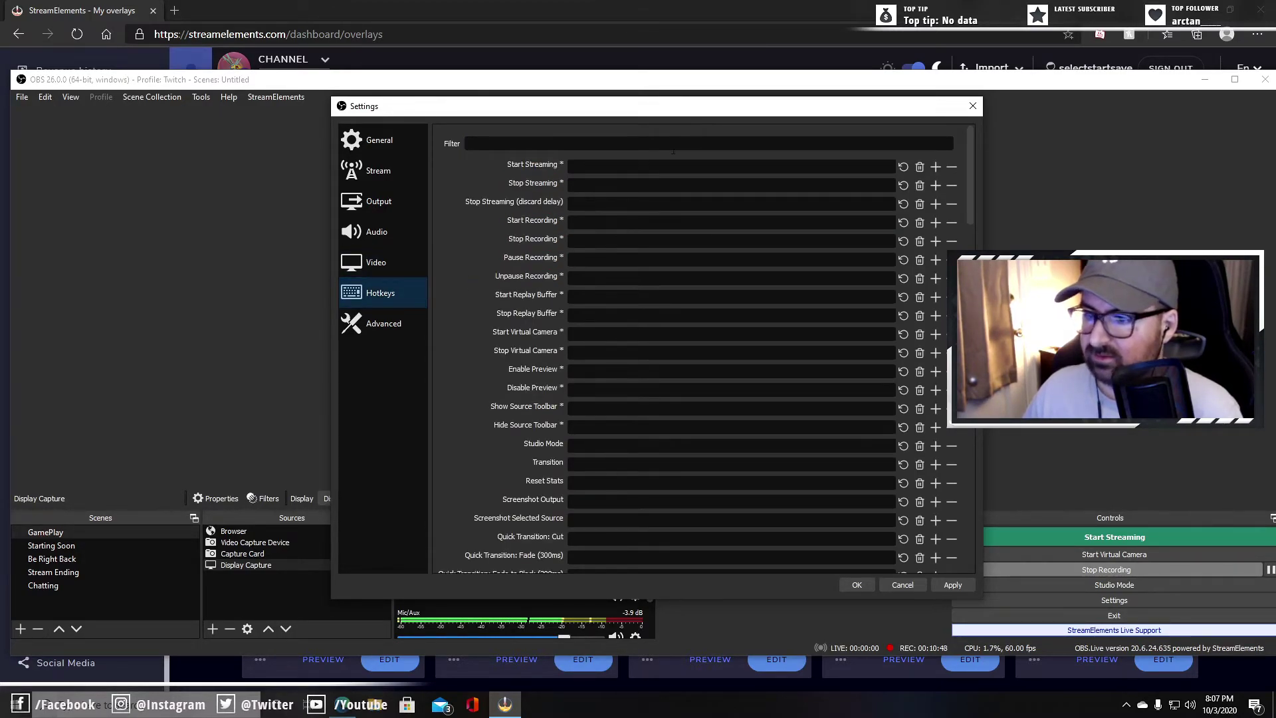
{"action": "scroll", "coordinate": [655, 218], "scroll_direction": "down", "scroll_amount": 10}
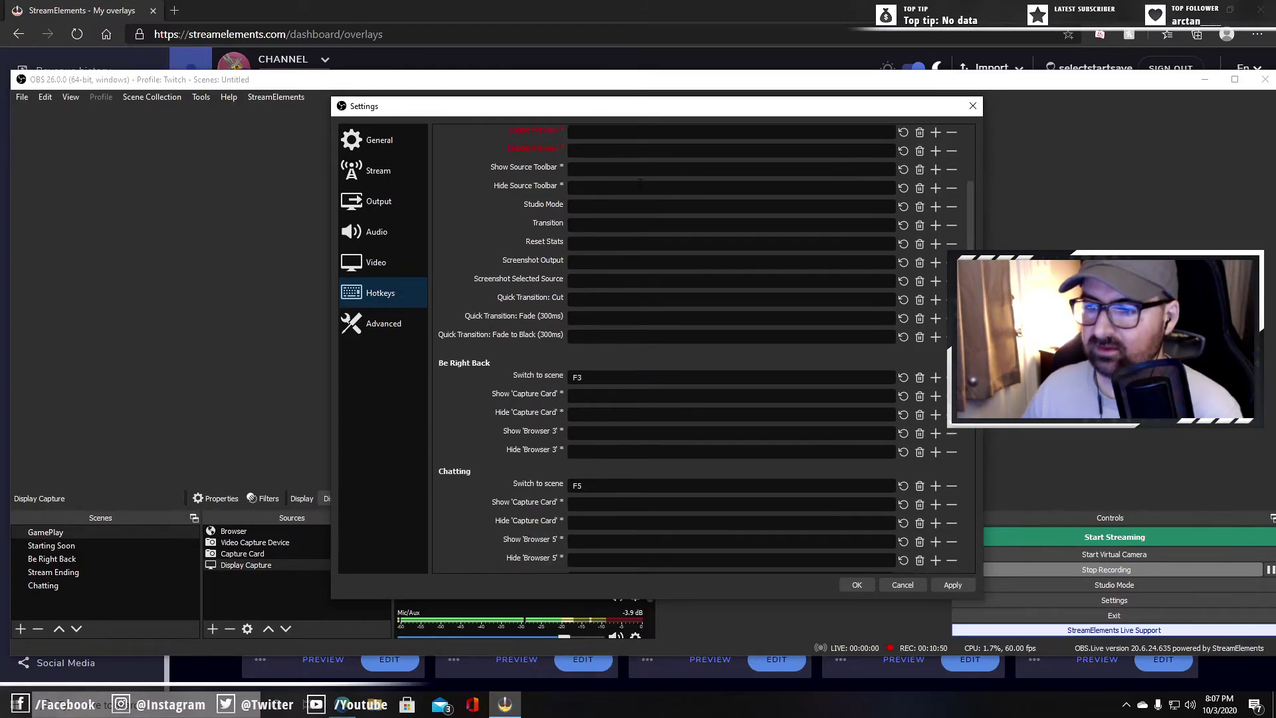
{"action": "scroll", "coordinate": [552, 219], "scroll_direction": "down", "scroll_amount": 2}
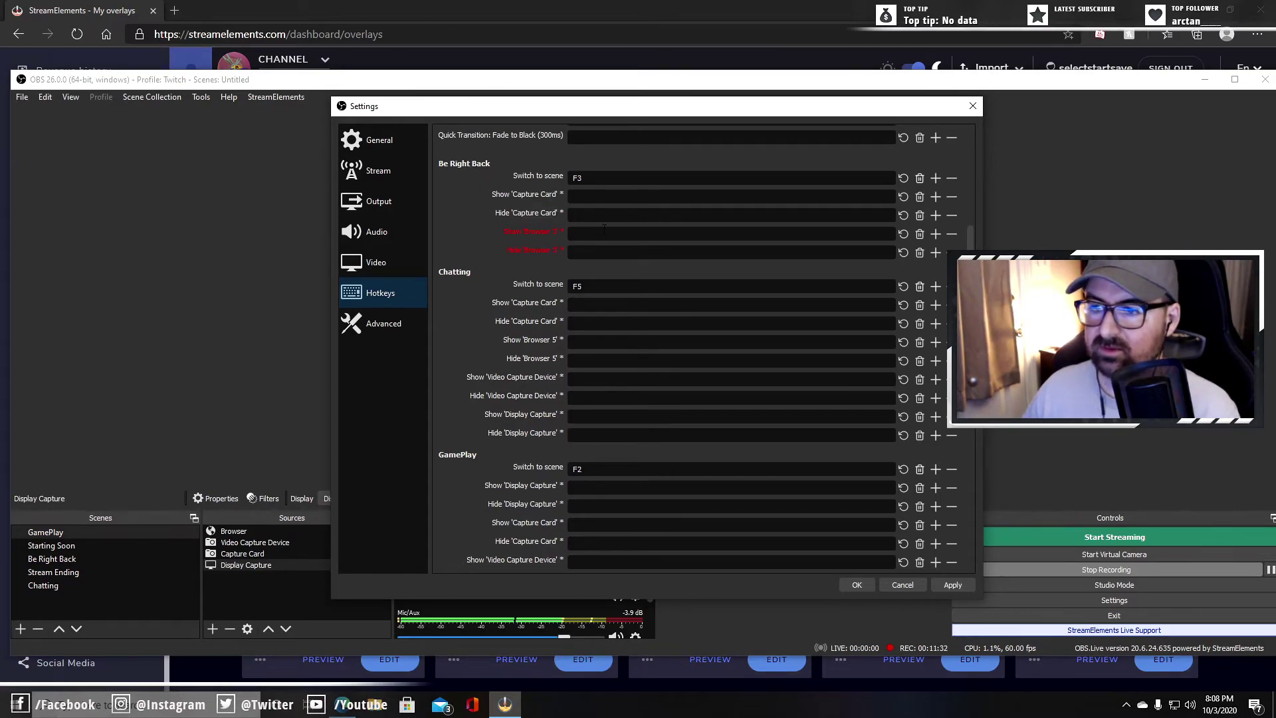
{"action": "scroll", "coordinate": [618, 226], "scroll_direction": "down", "scroll_amount": 1}
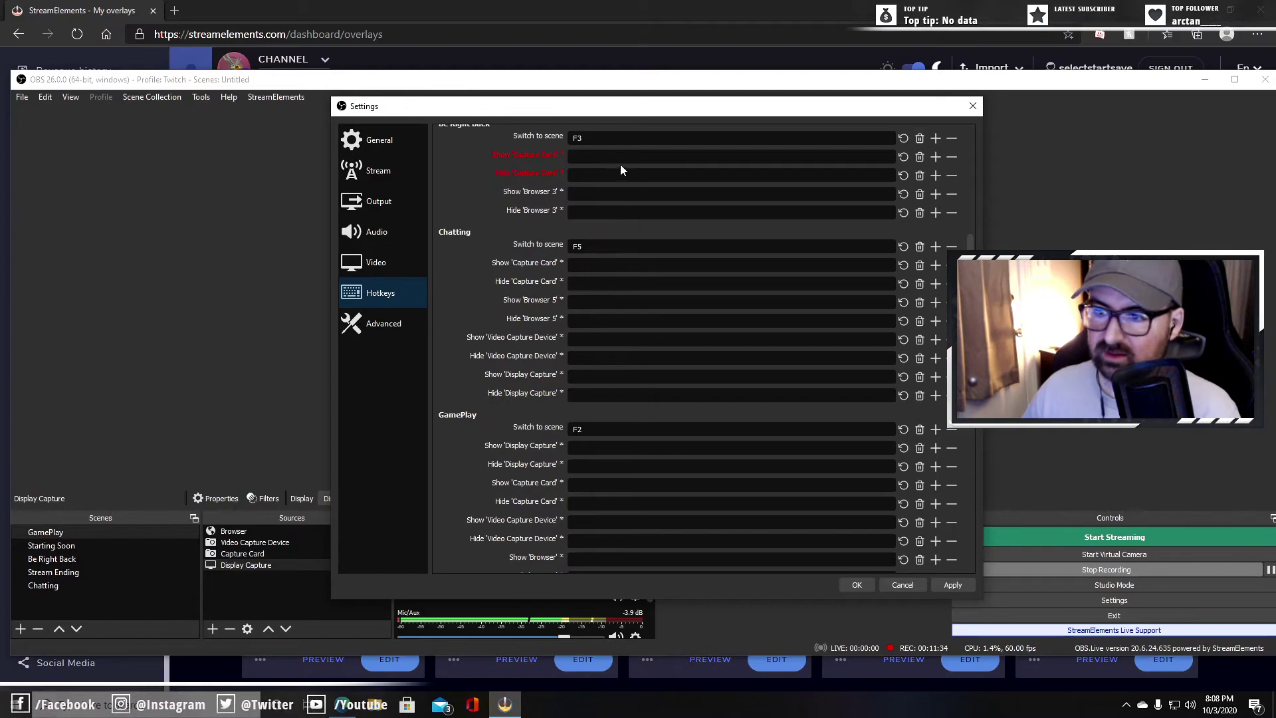
{"action": "scroll", "coordinate": [621, 171], "scroll_direction": "up", "scroll_amount": 2}
{"action": "scroll", "coordinate": [621, 250], "scroll_direction": "down", "scroll_amount": 2}
{"action": "scroll", "coordinate": [605, 160], "scroll_direction": "up", "scroll_amount": 1}
{"action": "scroll", "coordinate": [610, 263], "scroll_direction": "down", "scroll_amount": 10}
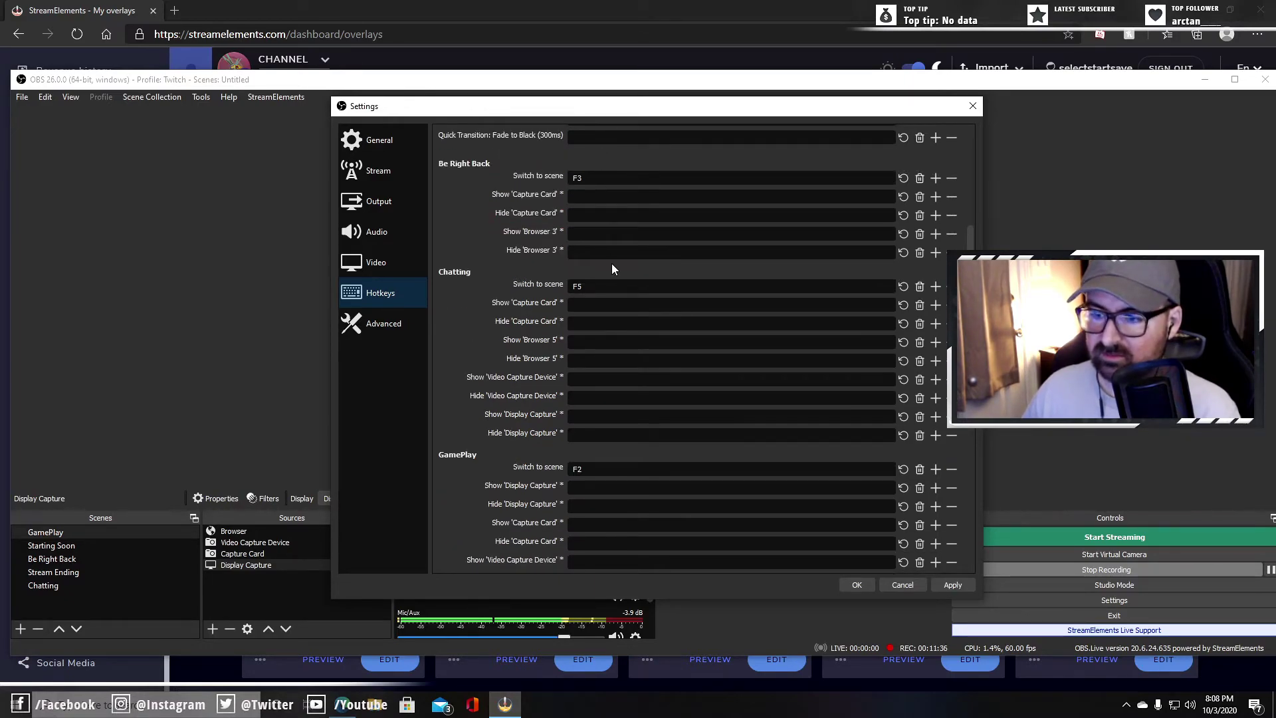
{"action": "scroll", "coordinate": [536, 238], "scroll_direction": "down", "scroll_amount": 13}
{"action": "scroll", "coordinate": [631, 276], "scroll_direction": "down", "scroll_amount": 5}
Review the Advanced settings, discard the settings changes and switch back to the StreamElements overlays page in the browser.
{"action": "left_click", "coordinate": [386, 326]}
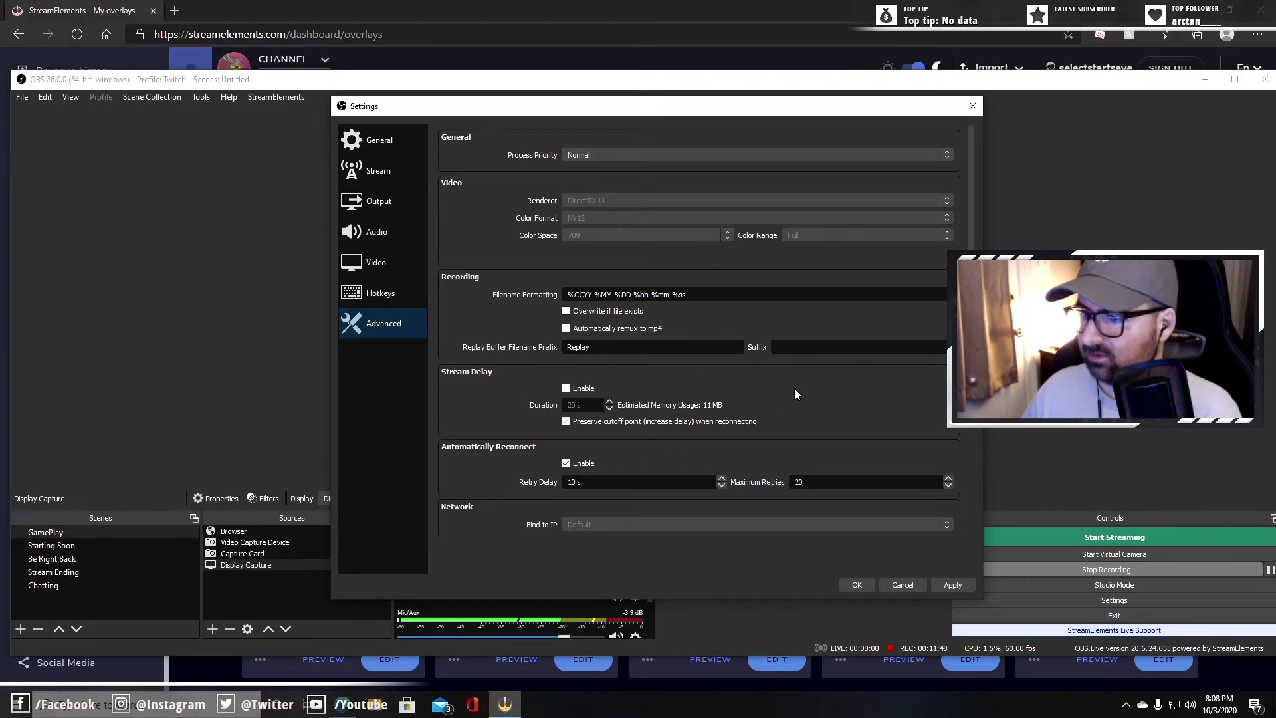
{"action": "left_click", "coordinate": [902, 587]}
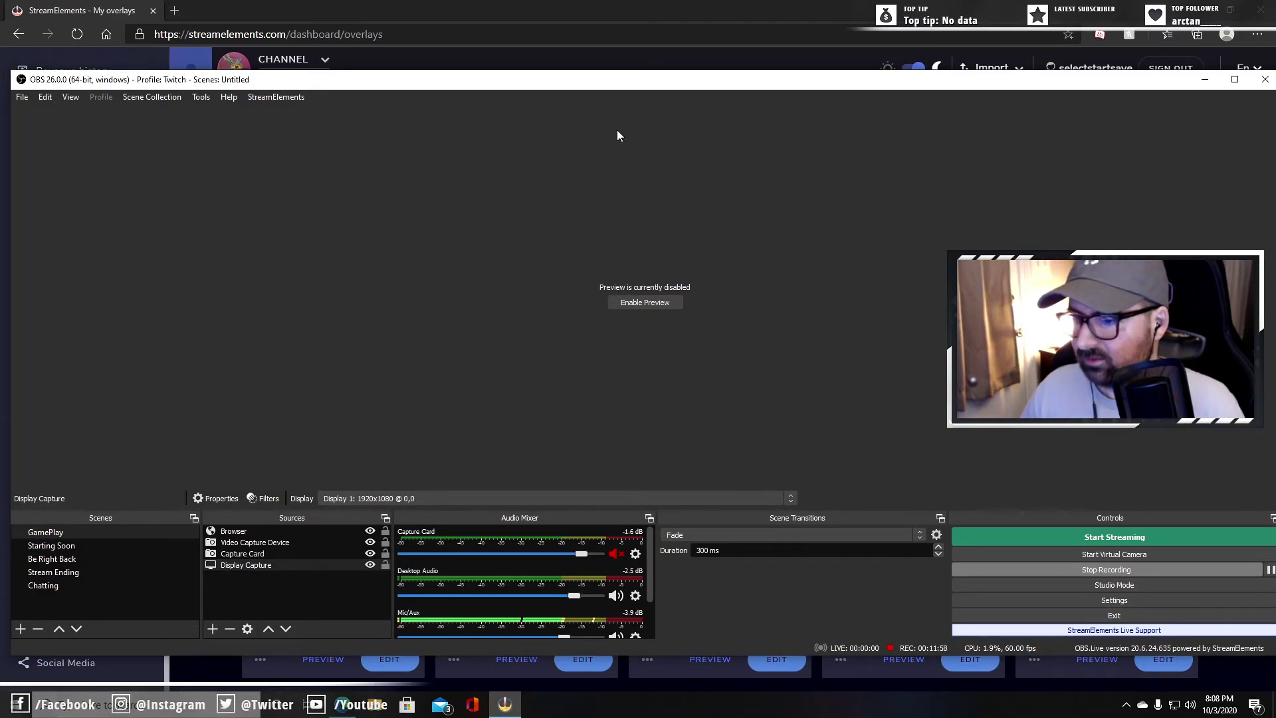
{"action": "key", "text": "alt+Tab"}
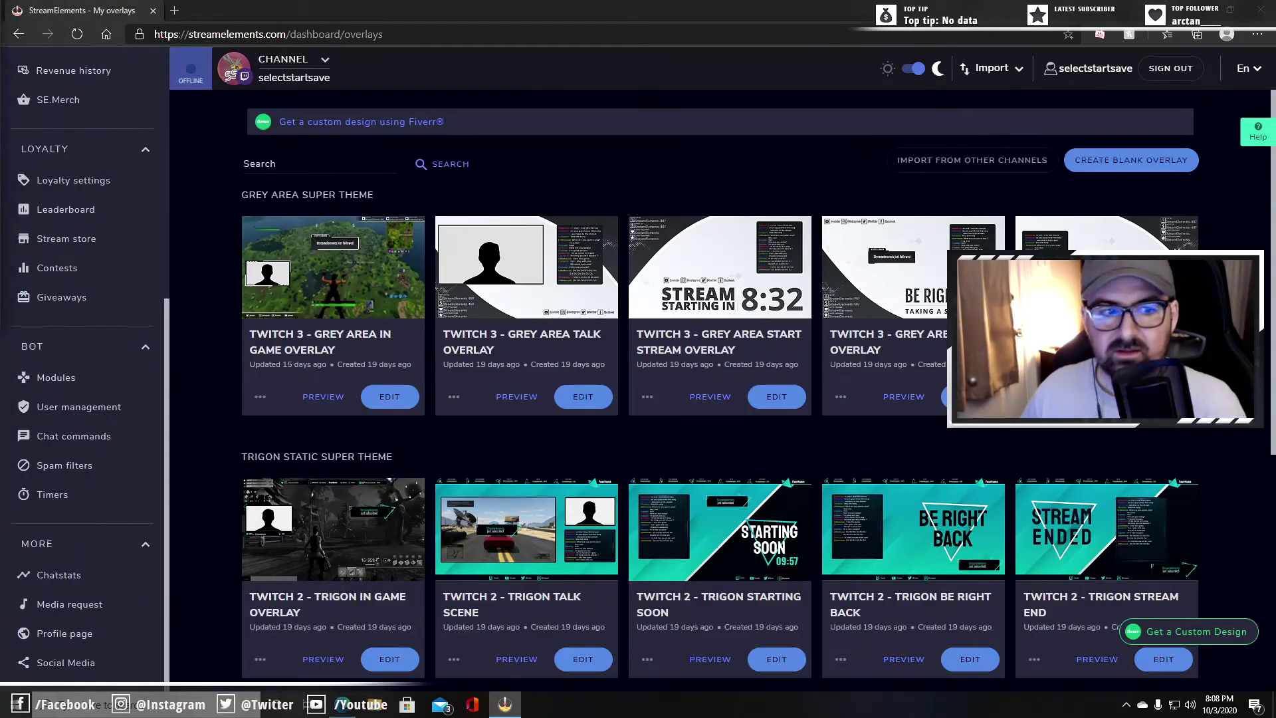